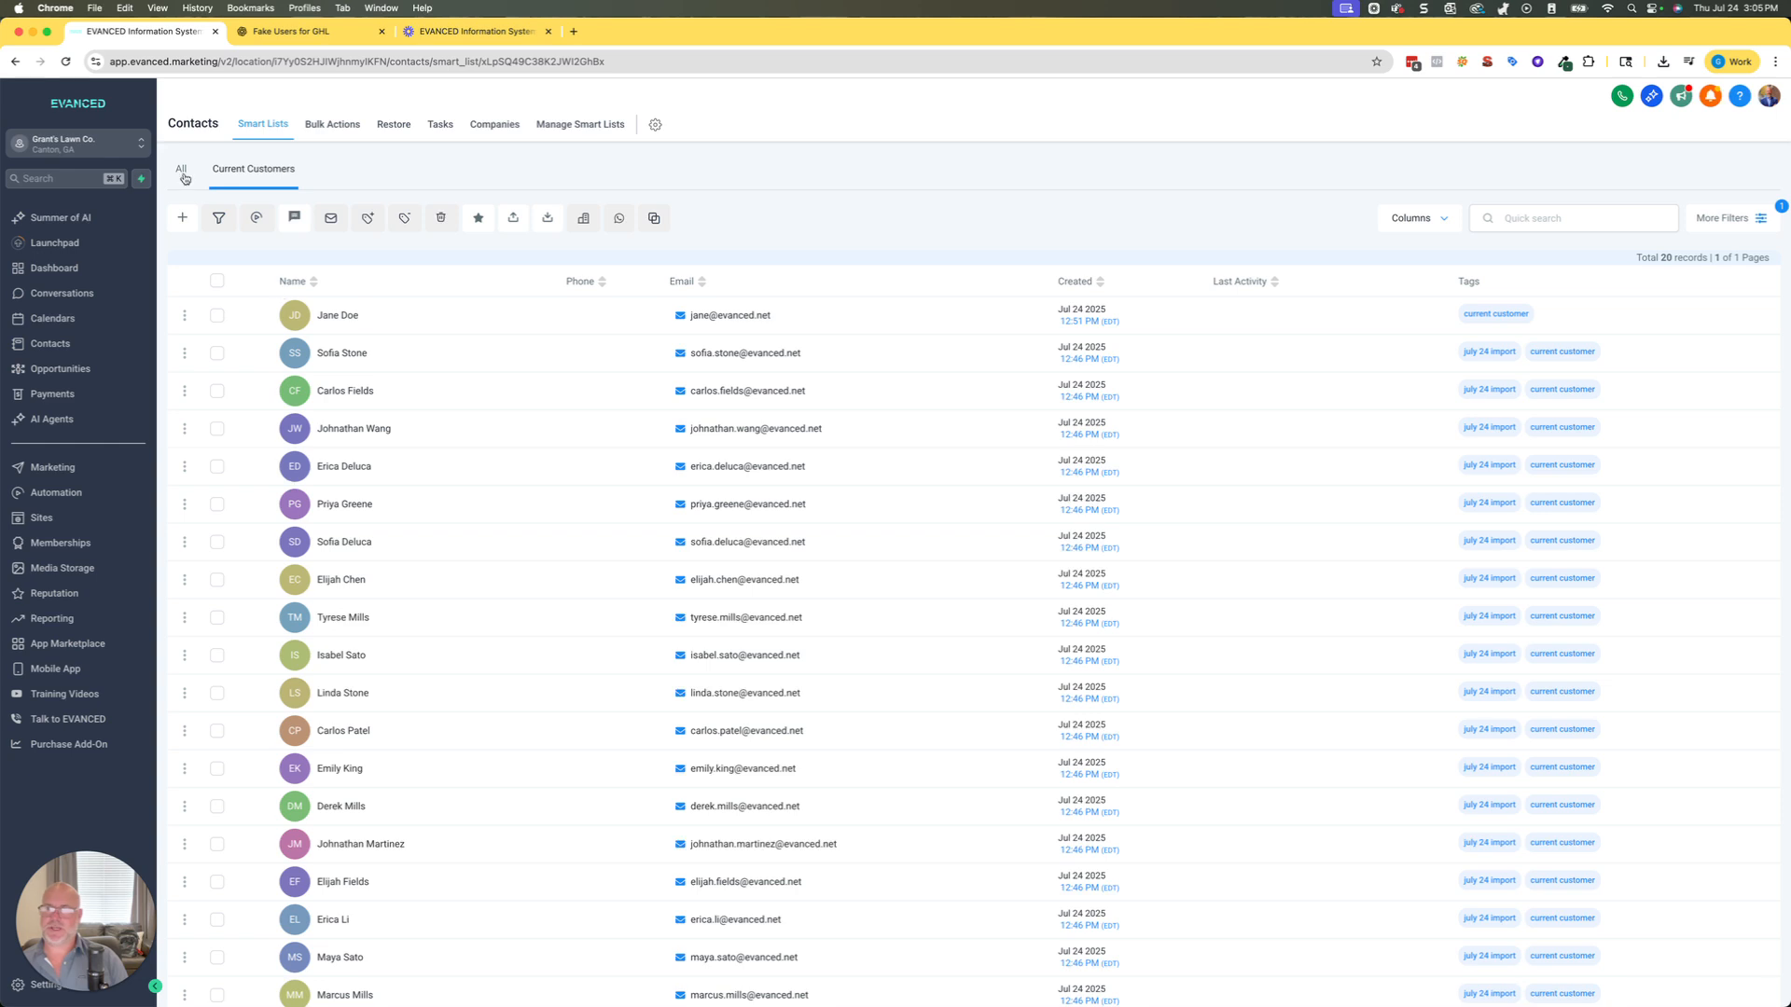
Open the All contacts list and browse to its second page.
click(181, 169)
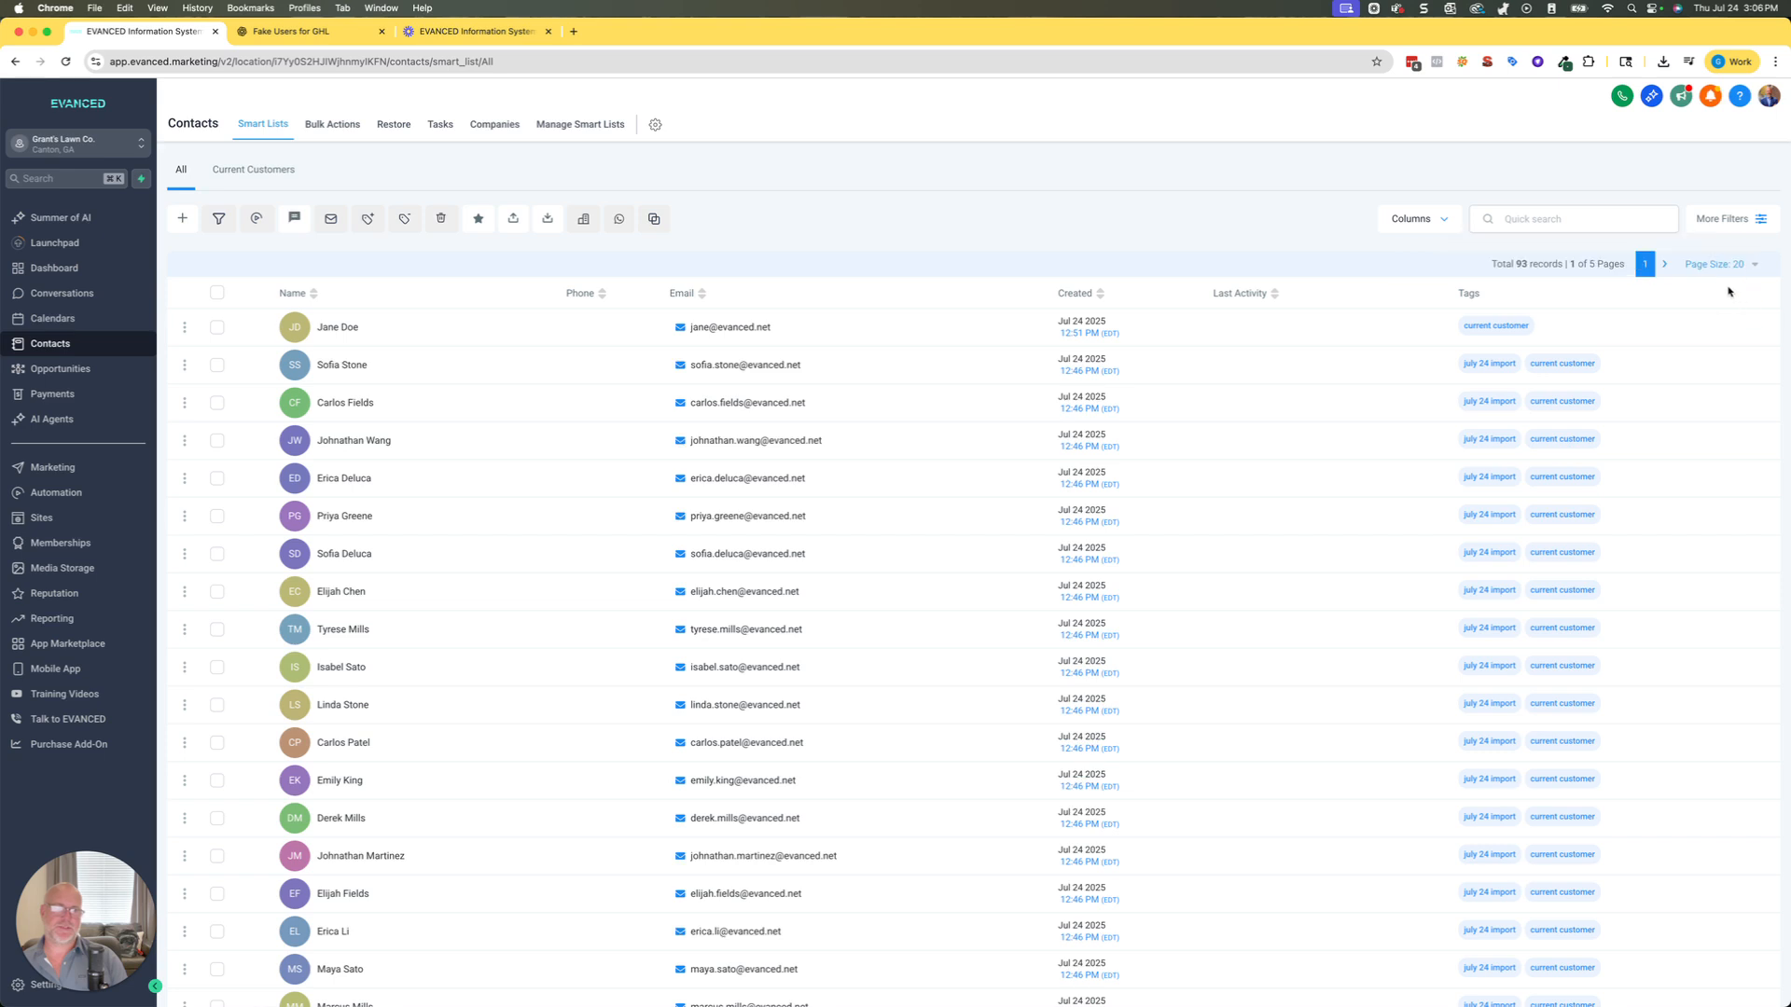
click(1664, 265)
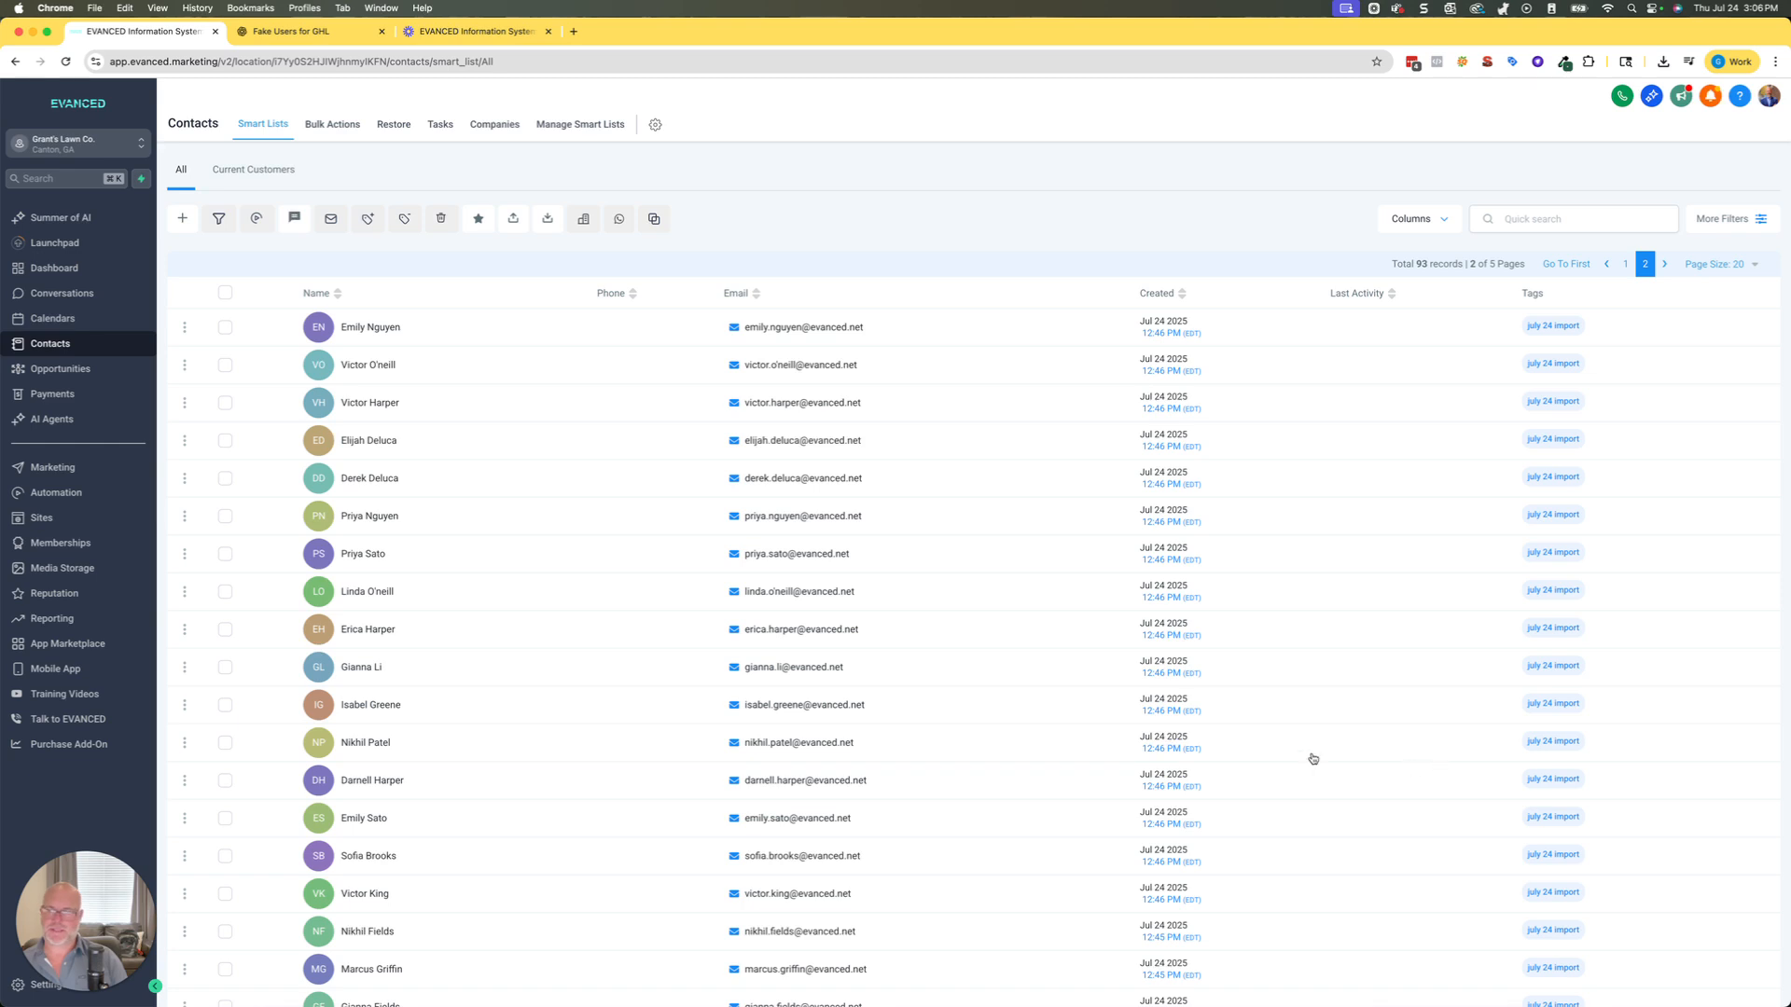
drag(91, 874, 92, 795)
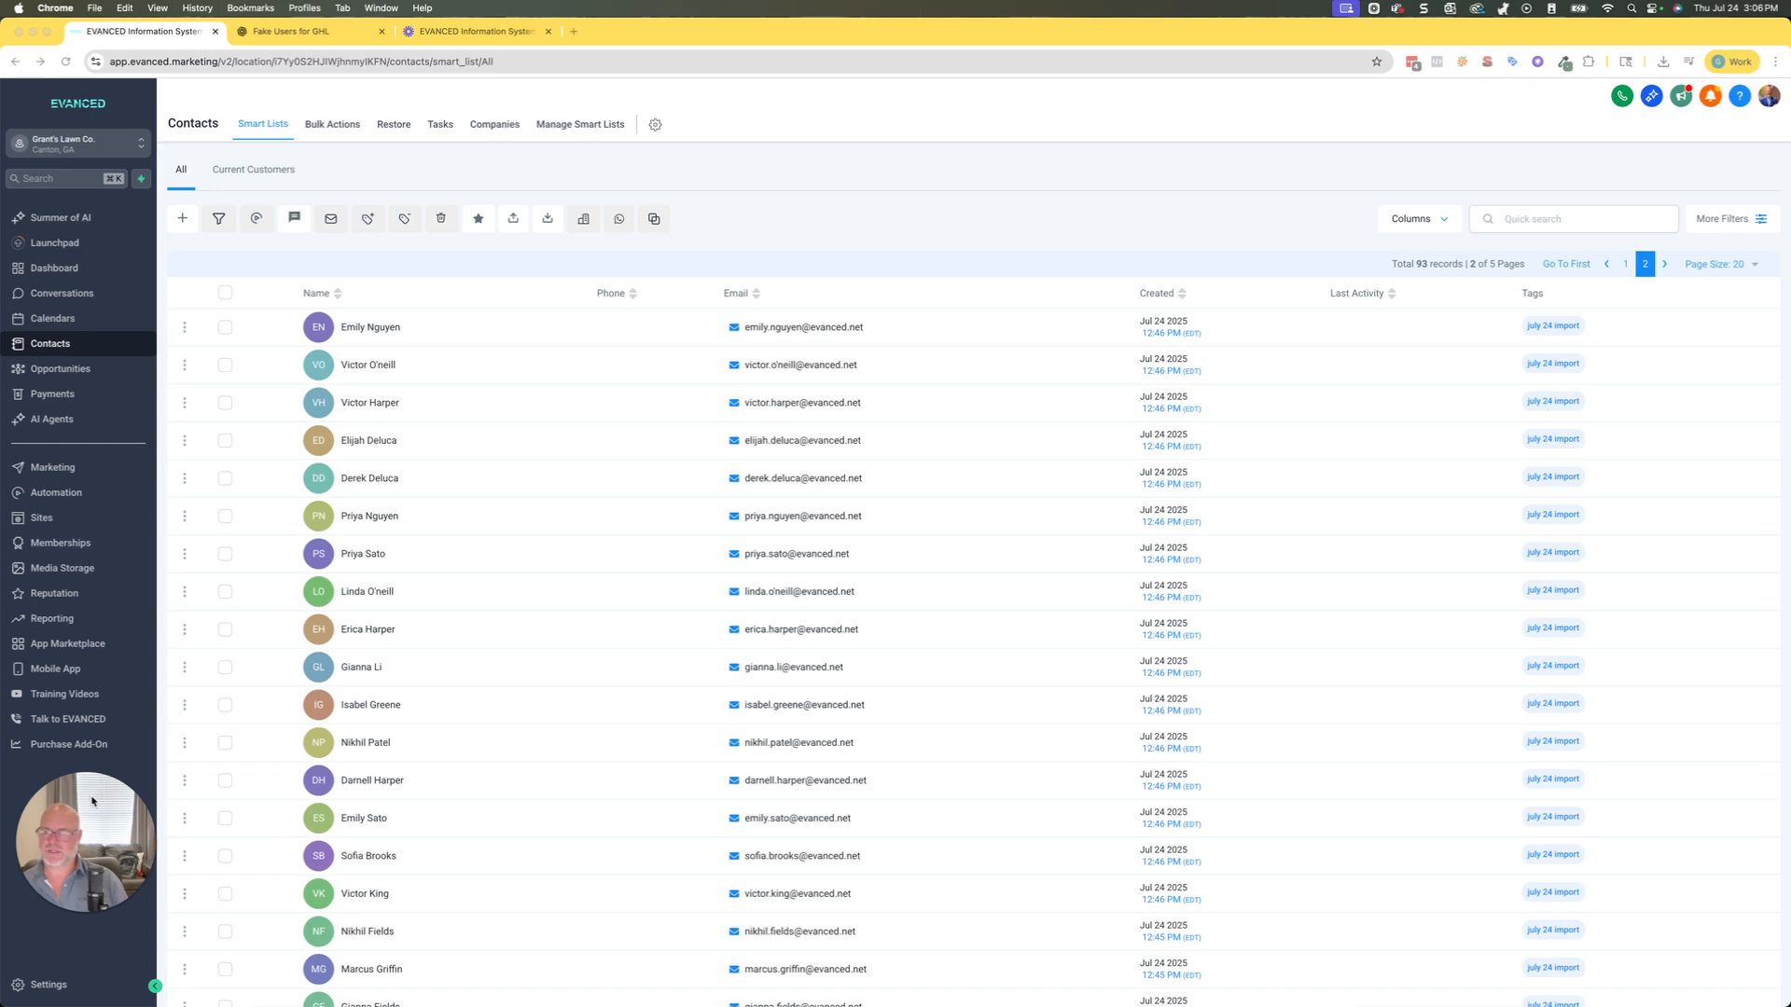
Create a new tag named "past customers" in the Tags settings.
click(48, 986)
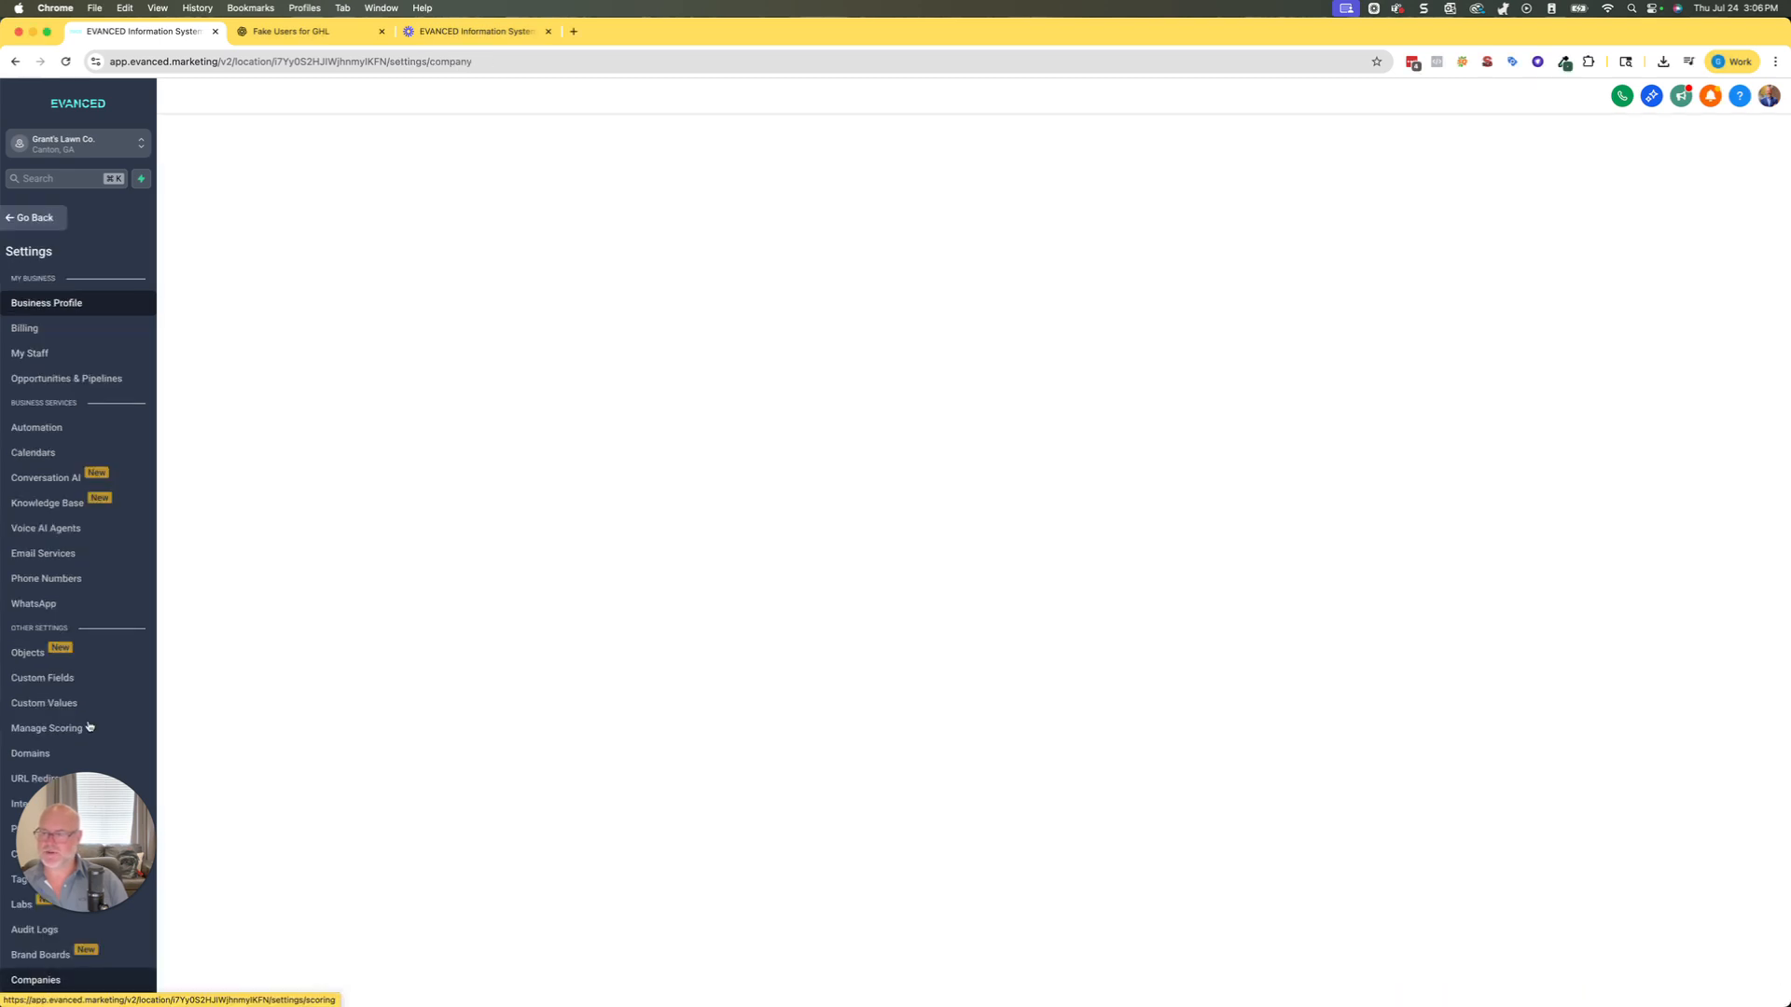
drag(89, 812, 144, 715)
click(22, 879)
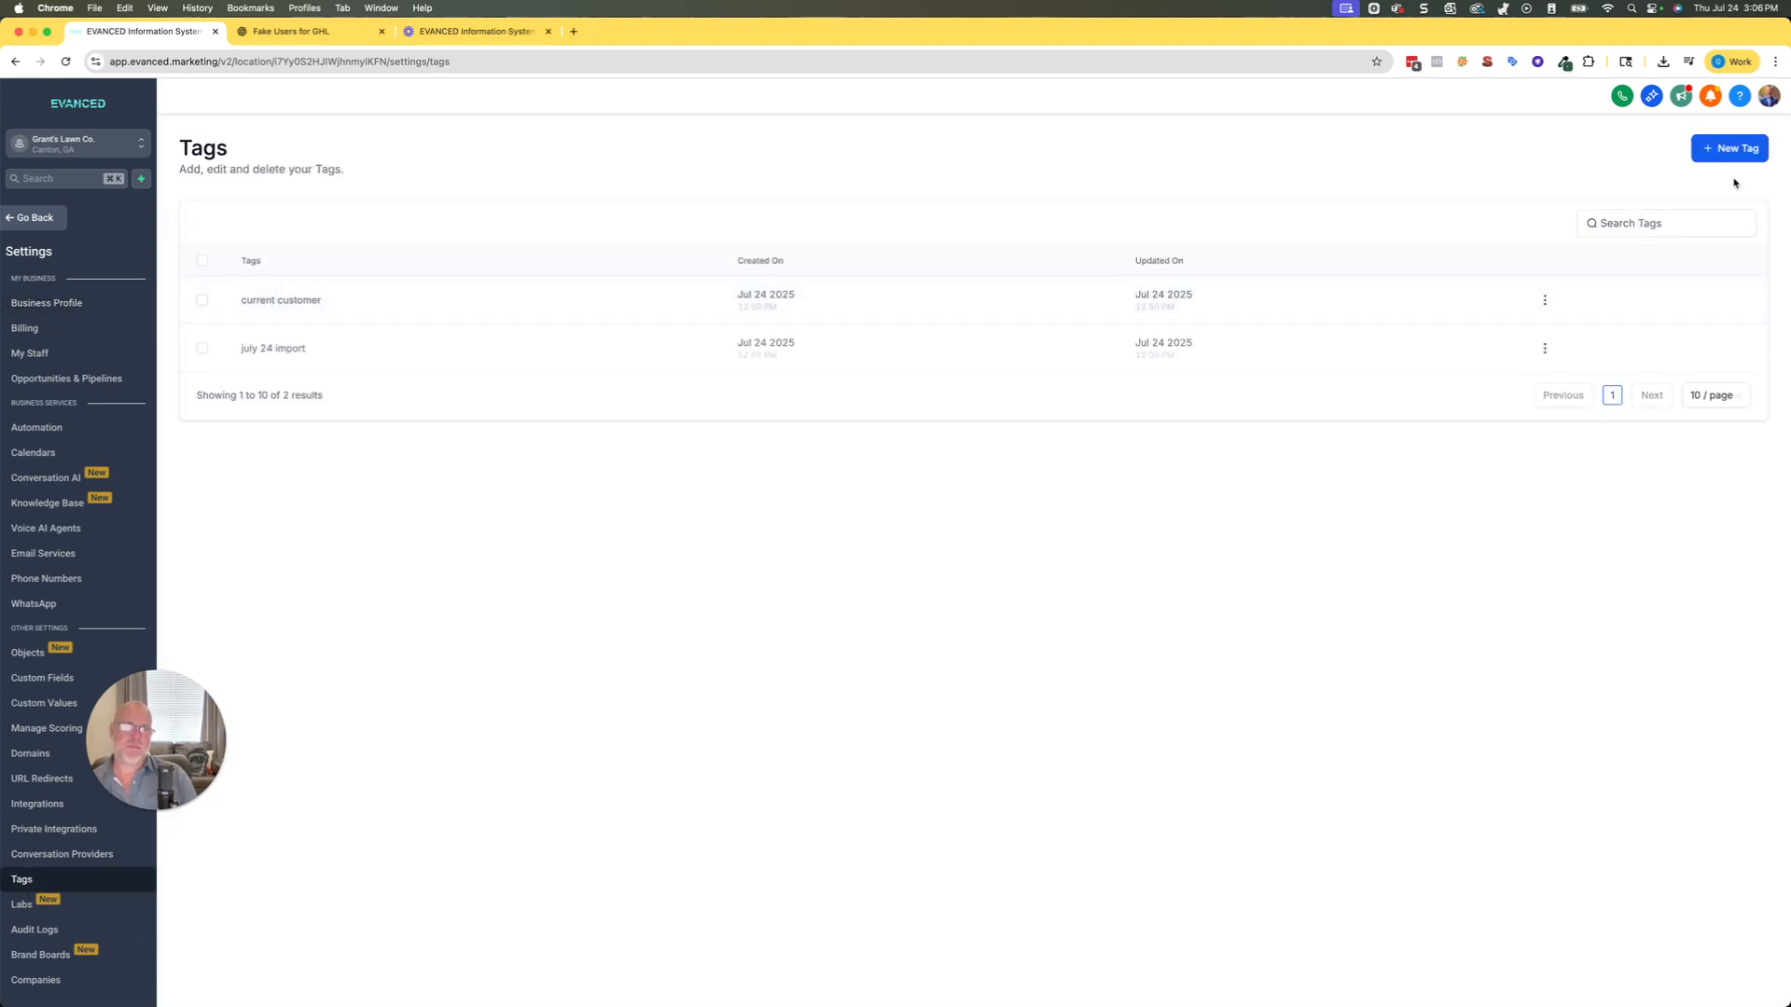
click(1731, 150)
click(851, 580)
text(past cus)
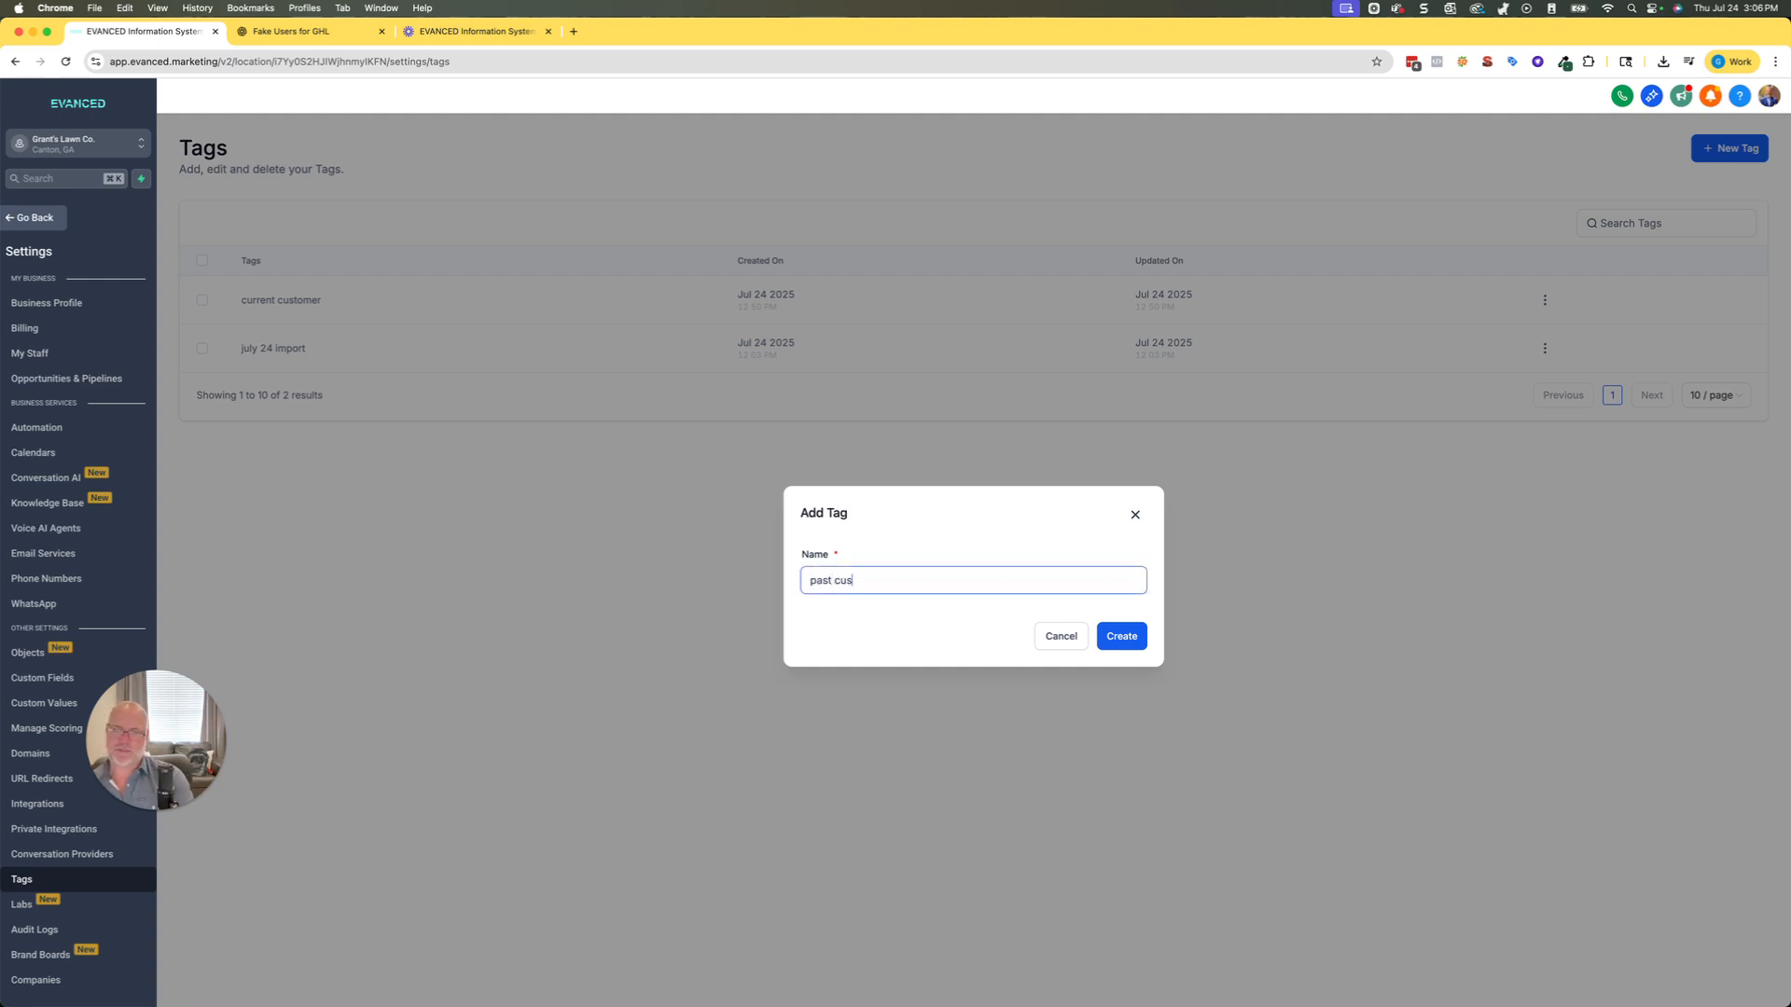
text(tomers)
click(1124, 637)
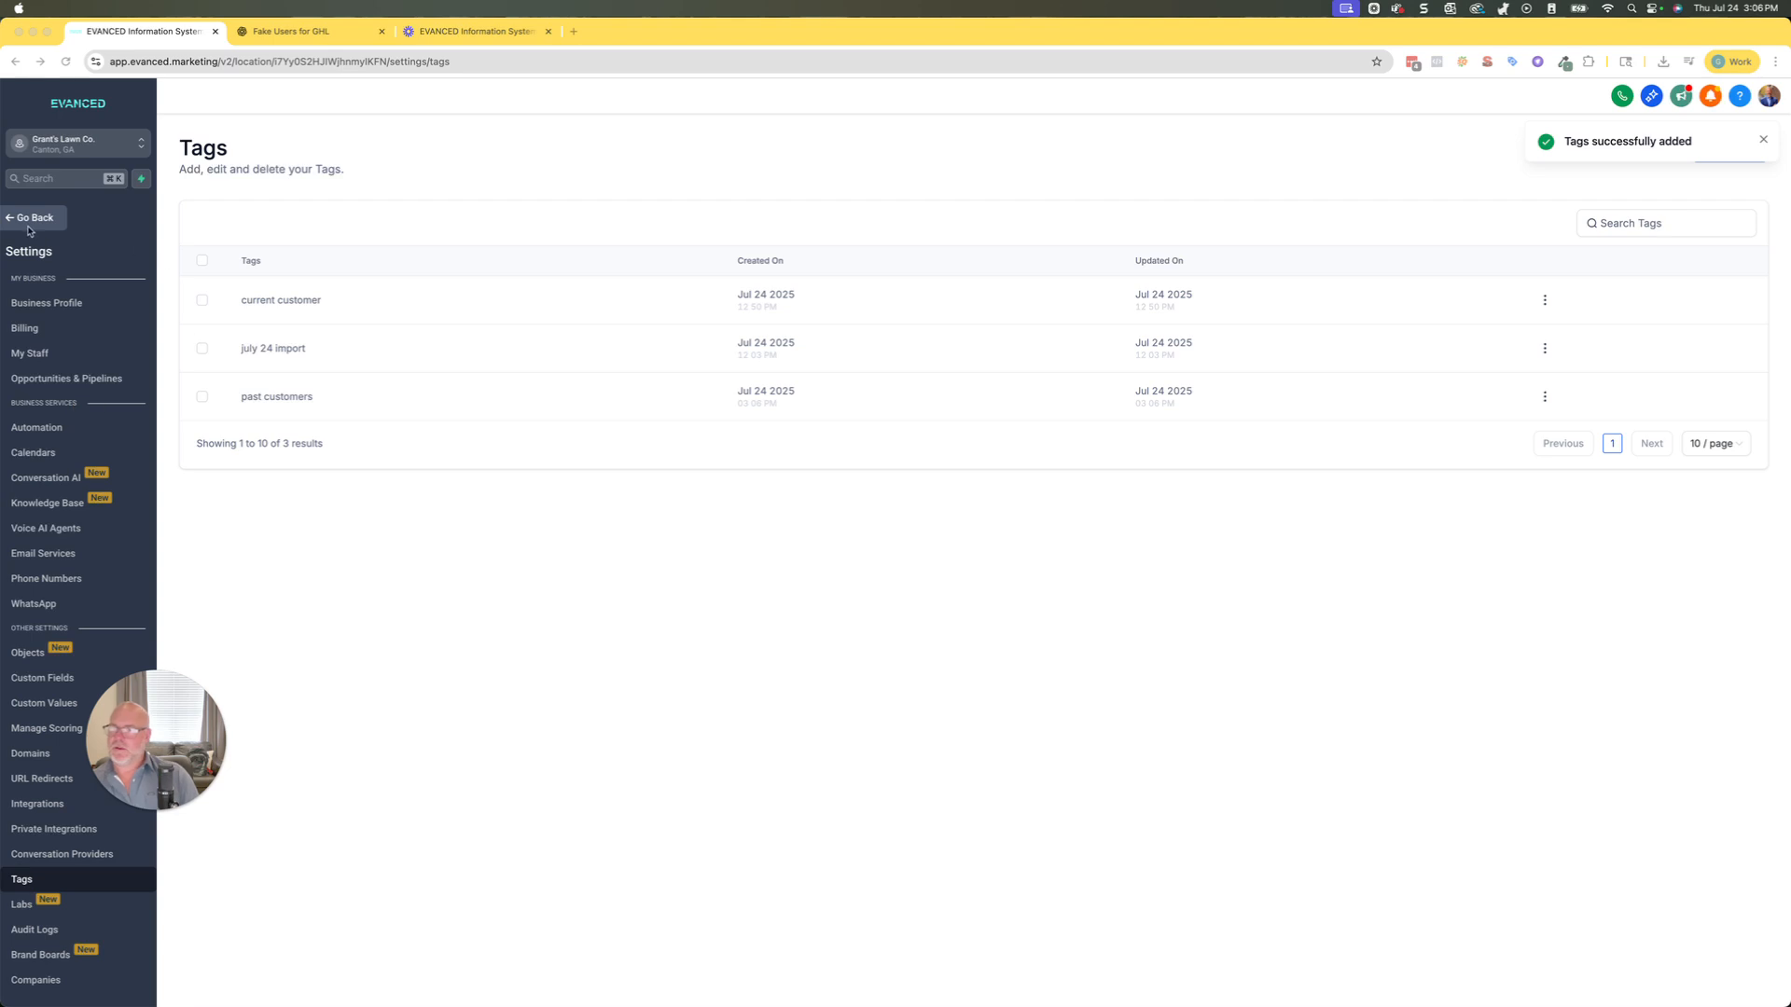
Add the "past customers" tag to the first contact on page 2 of the contacts list, then return to the list.
click(45, 220)
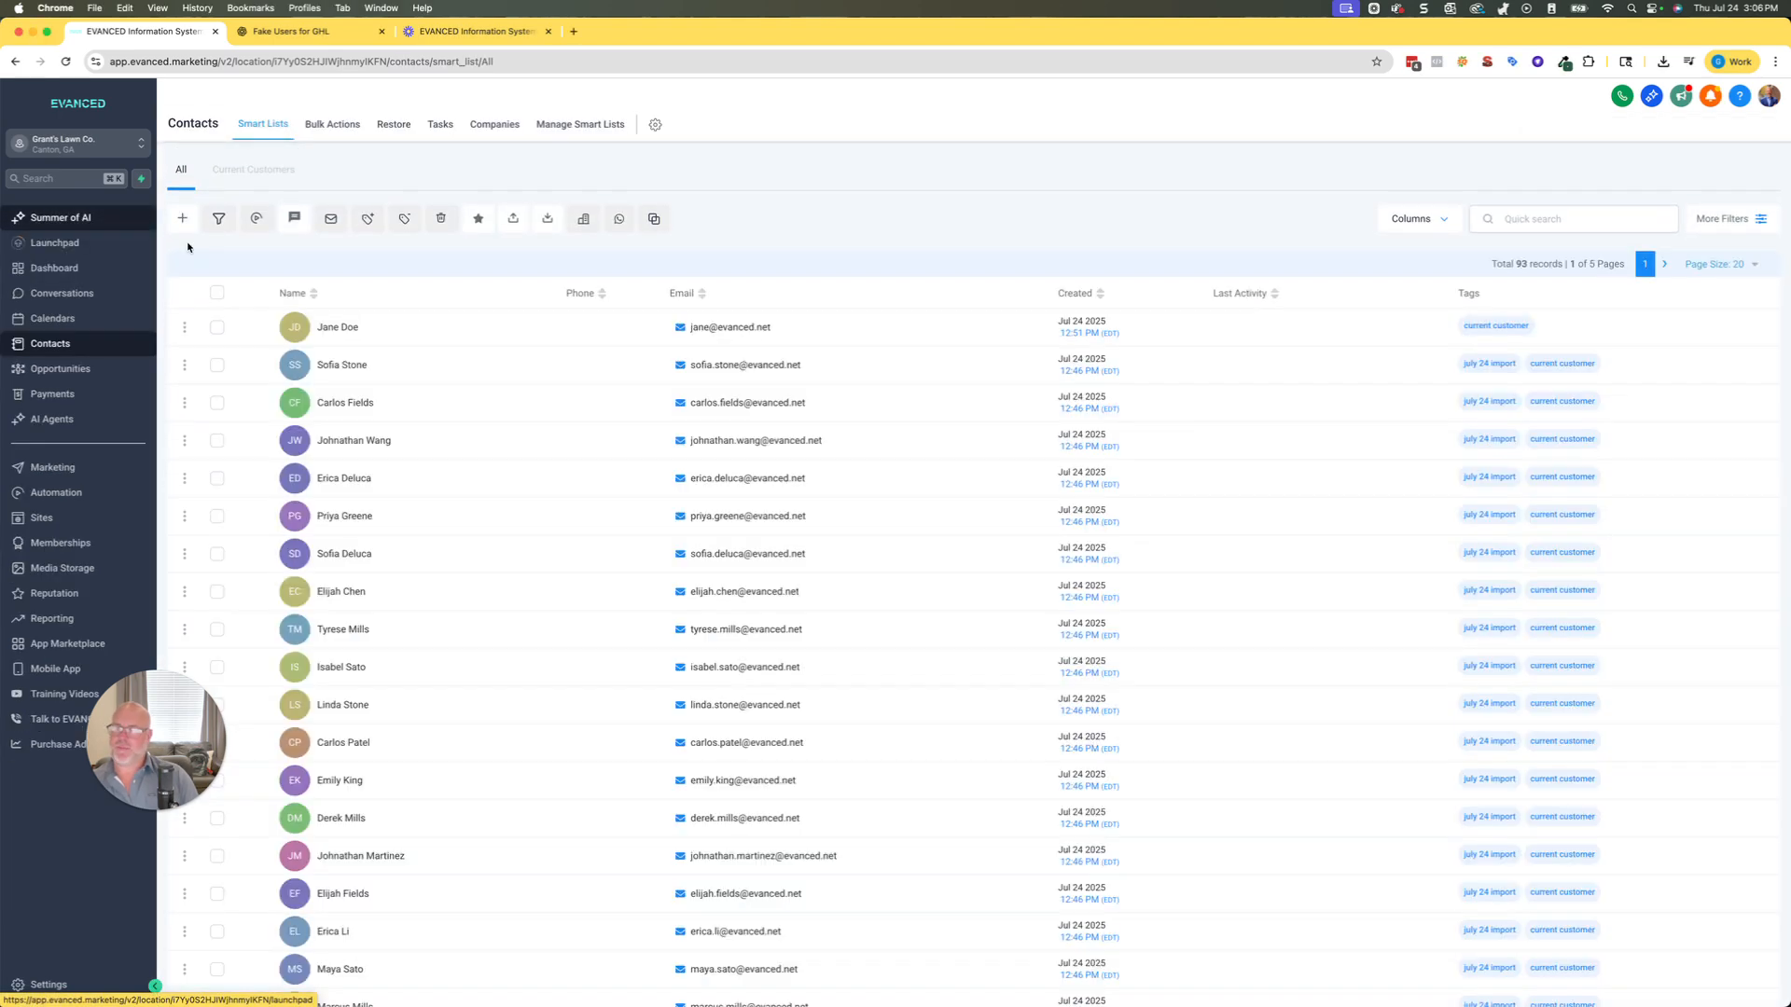
click(1663, 265)
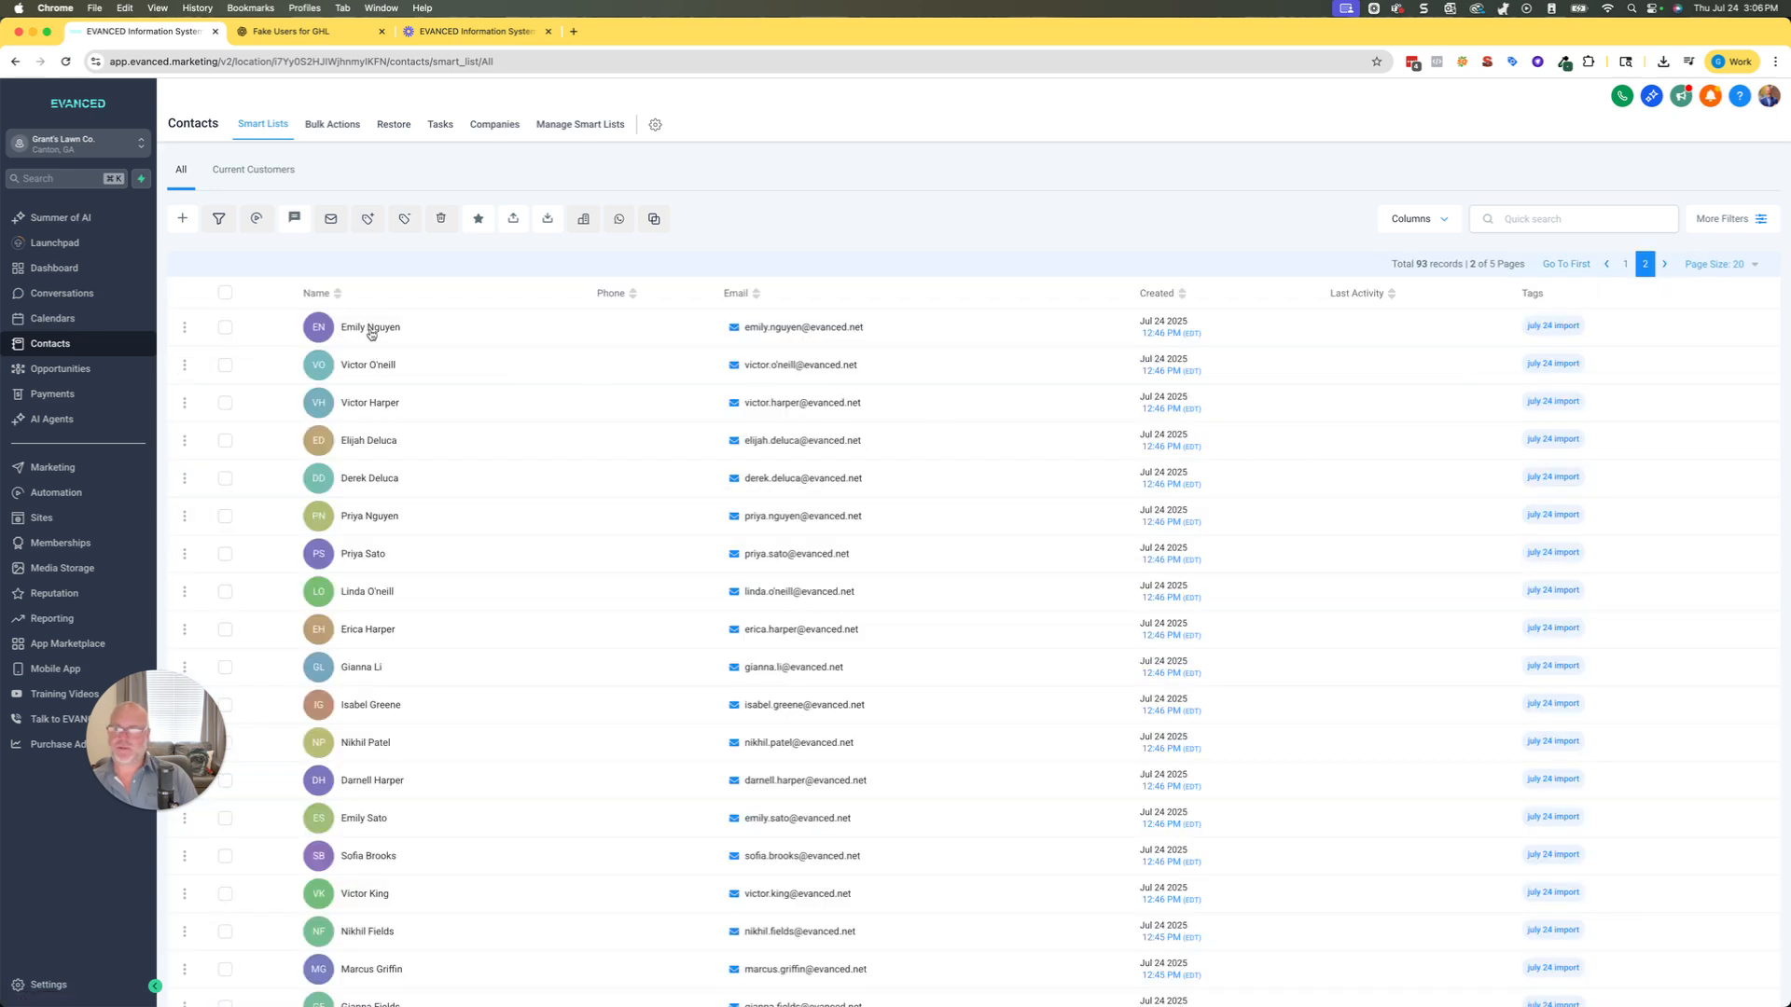
click(372, 333)
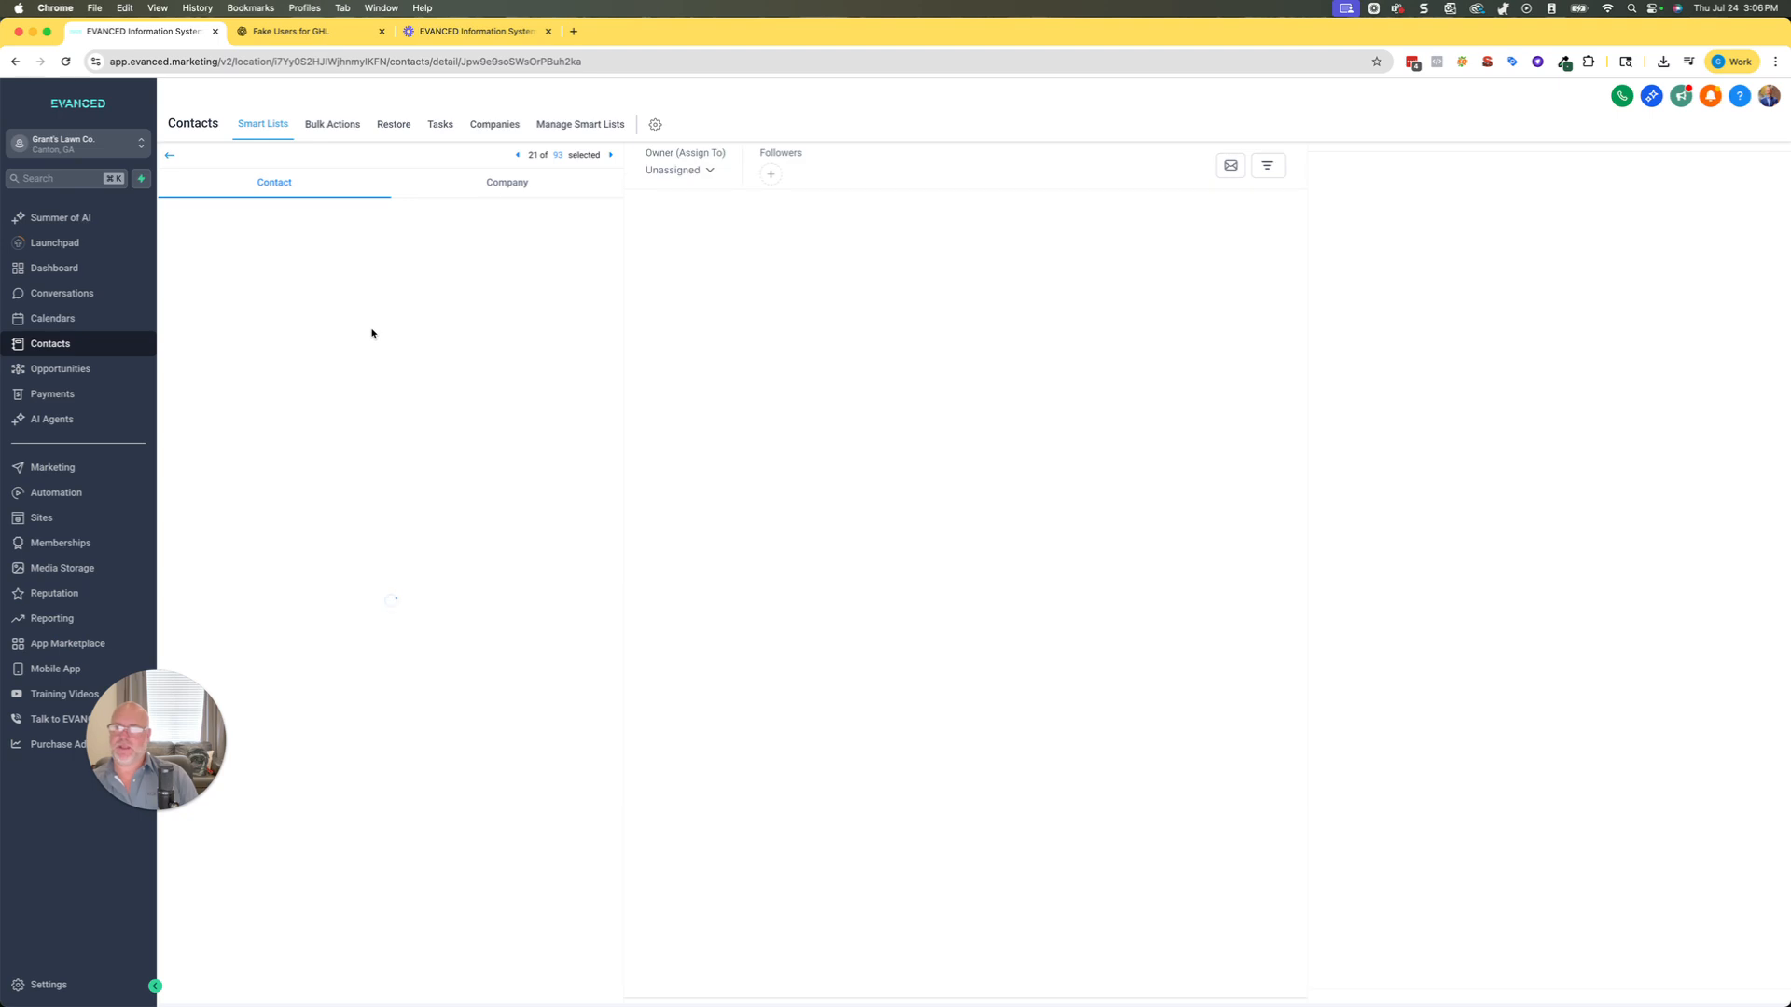
scroll(366, 575, down, 1)
scroll(367, 574, down, 4)
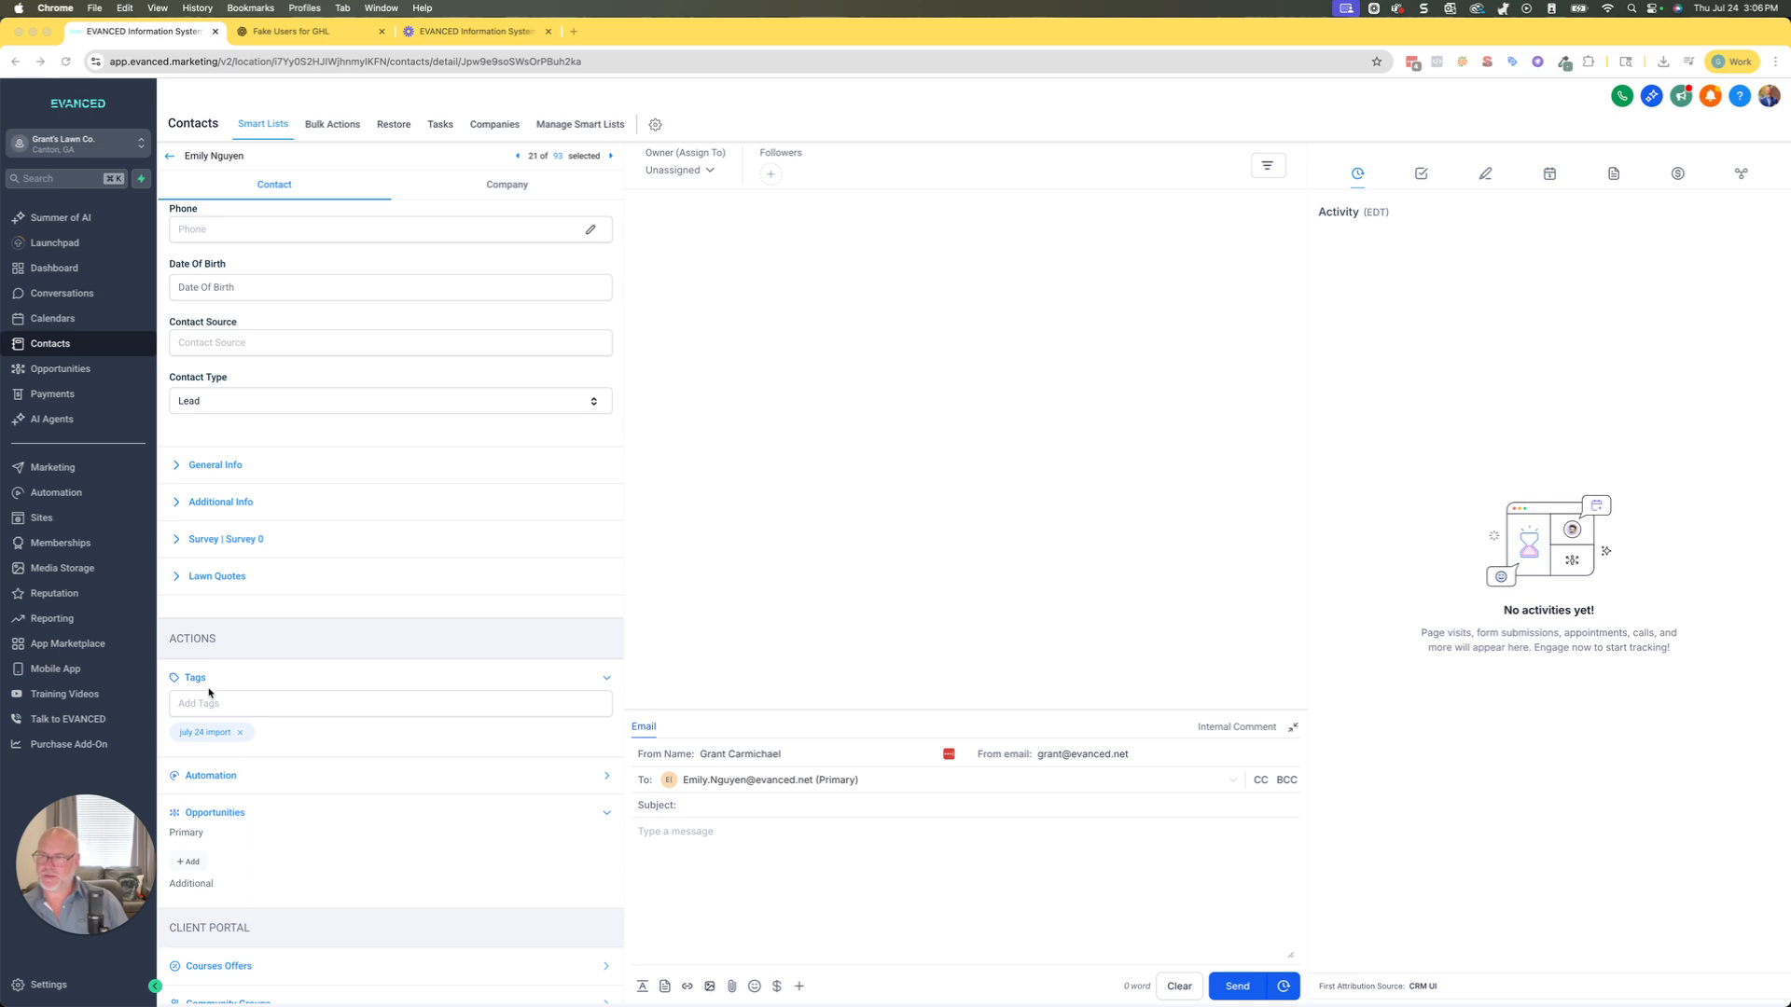
click(207, 703)
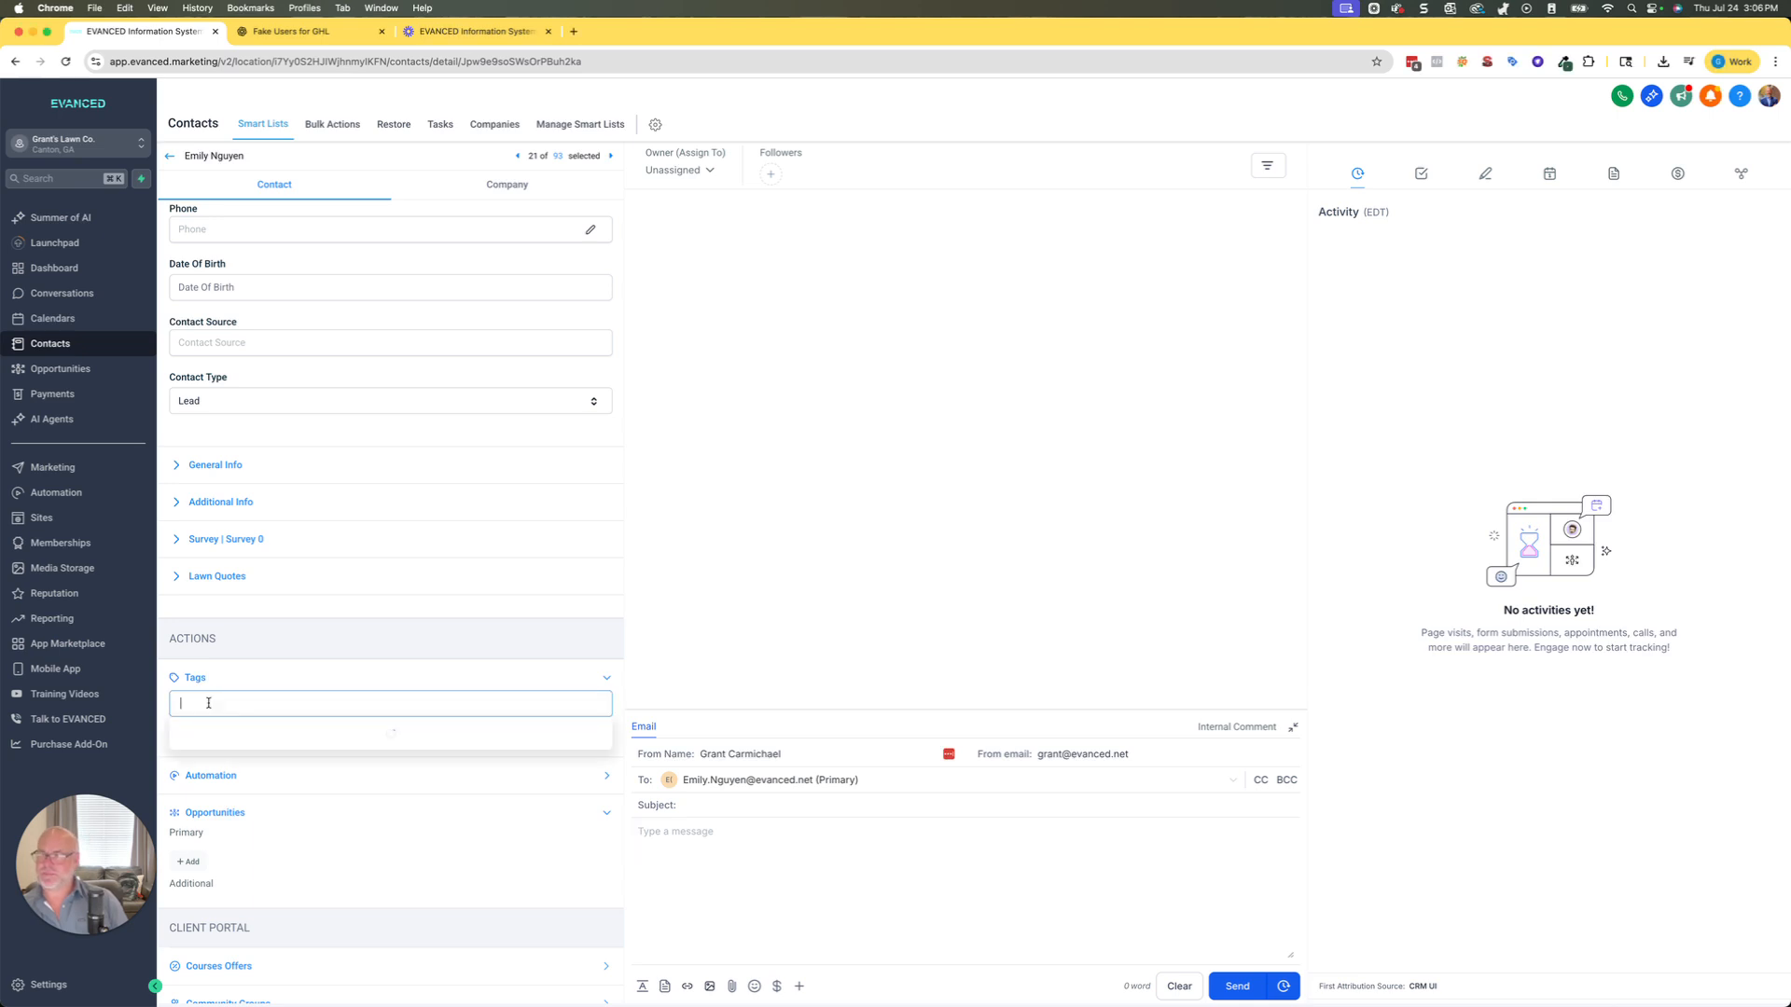
click(222, 753)
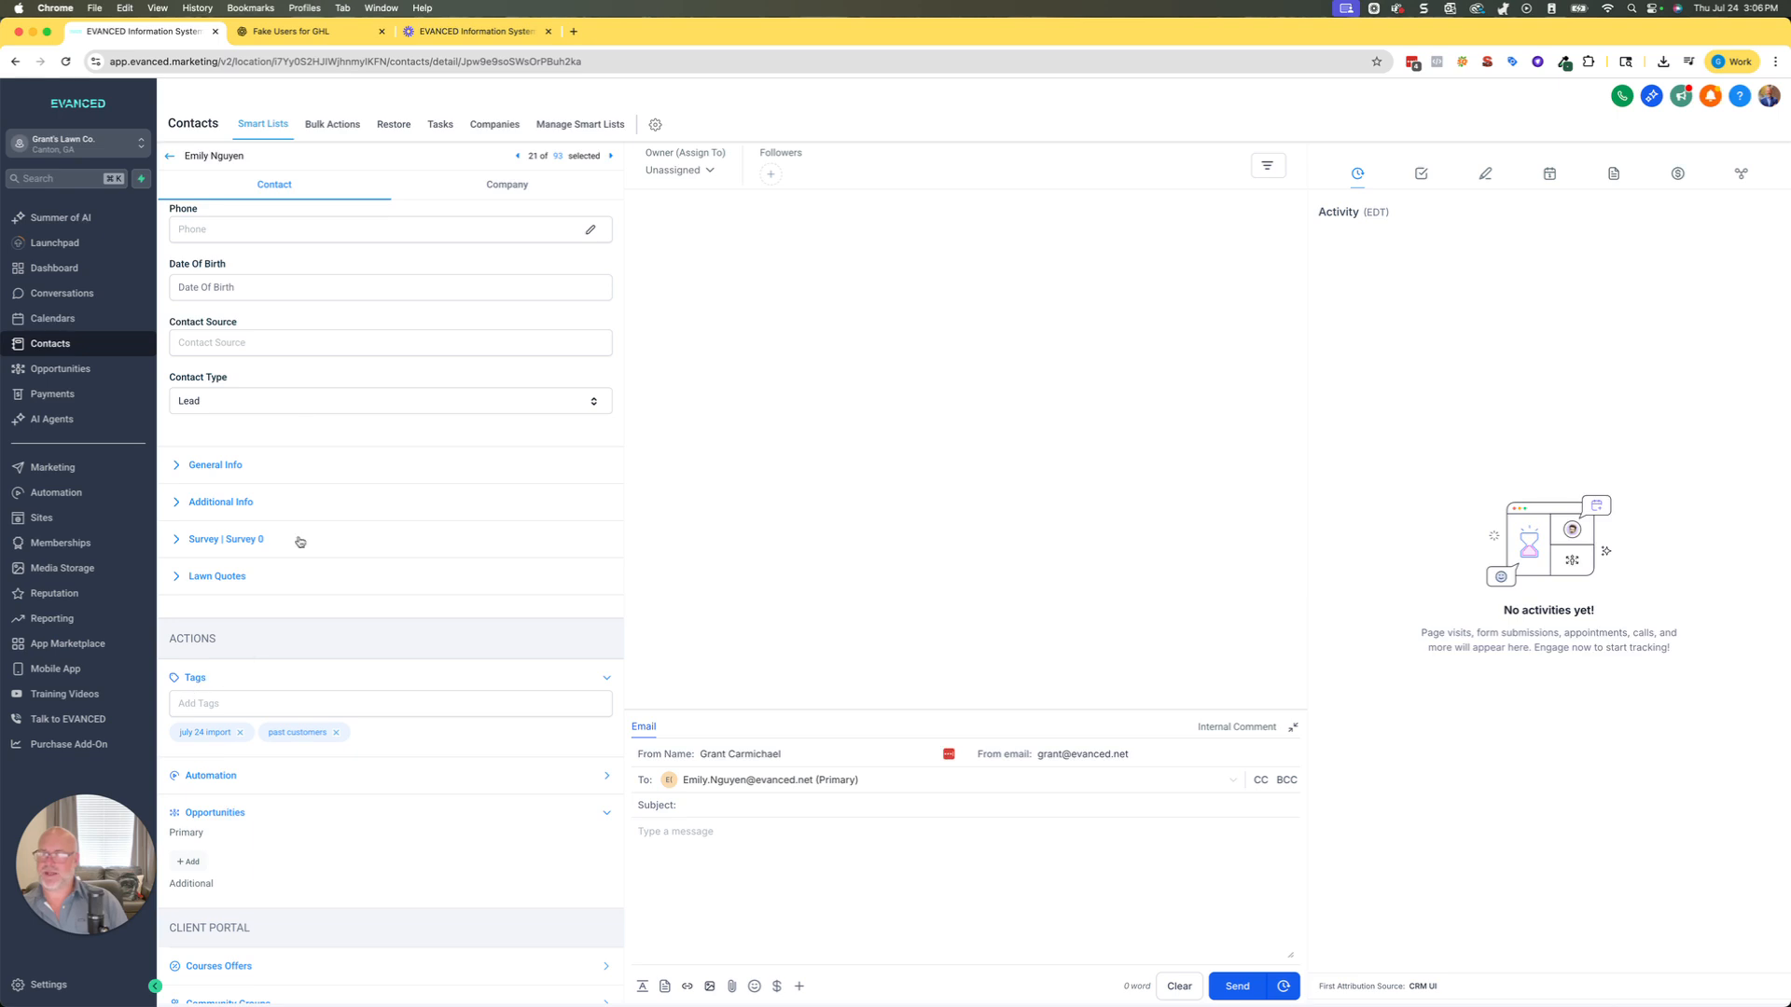
scroll(276, 607, up, 10)
click(169, 156)
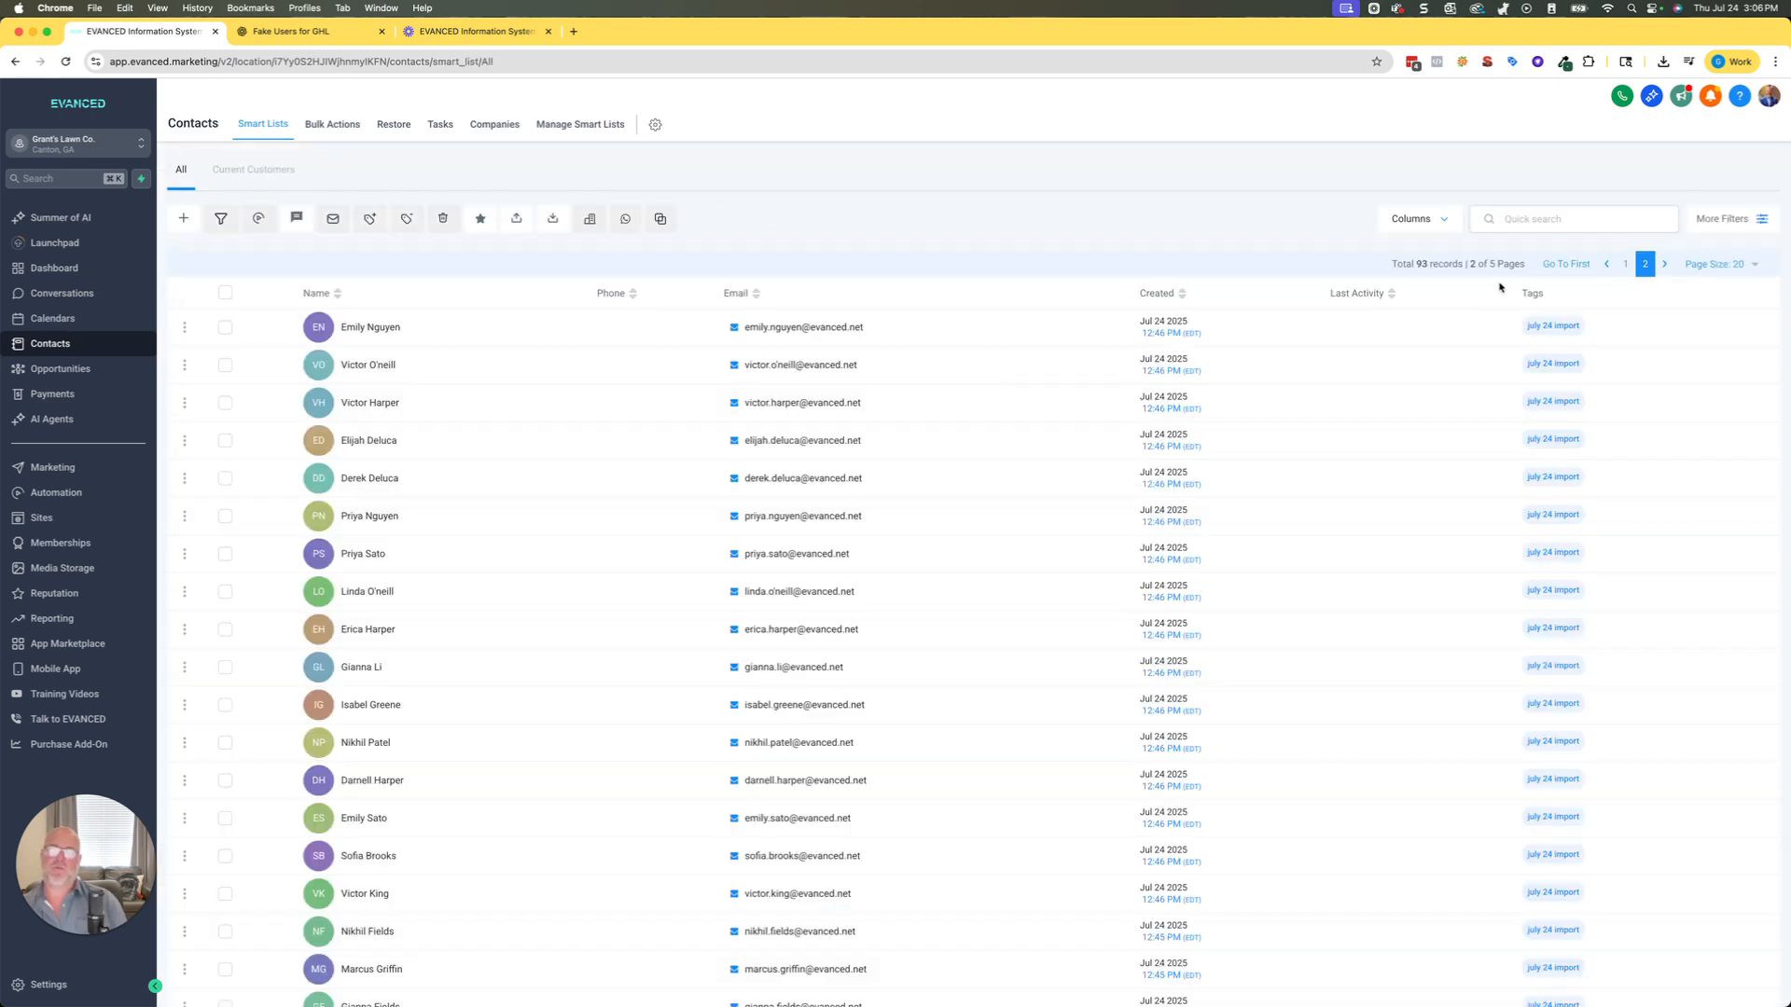
Select all contacts on page 3 of the contacts list.
scroll(1538, 366, down, 2)
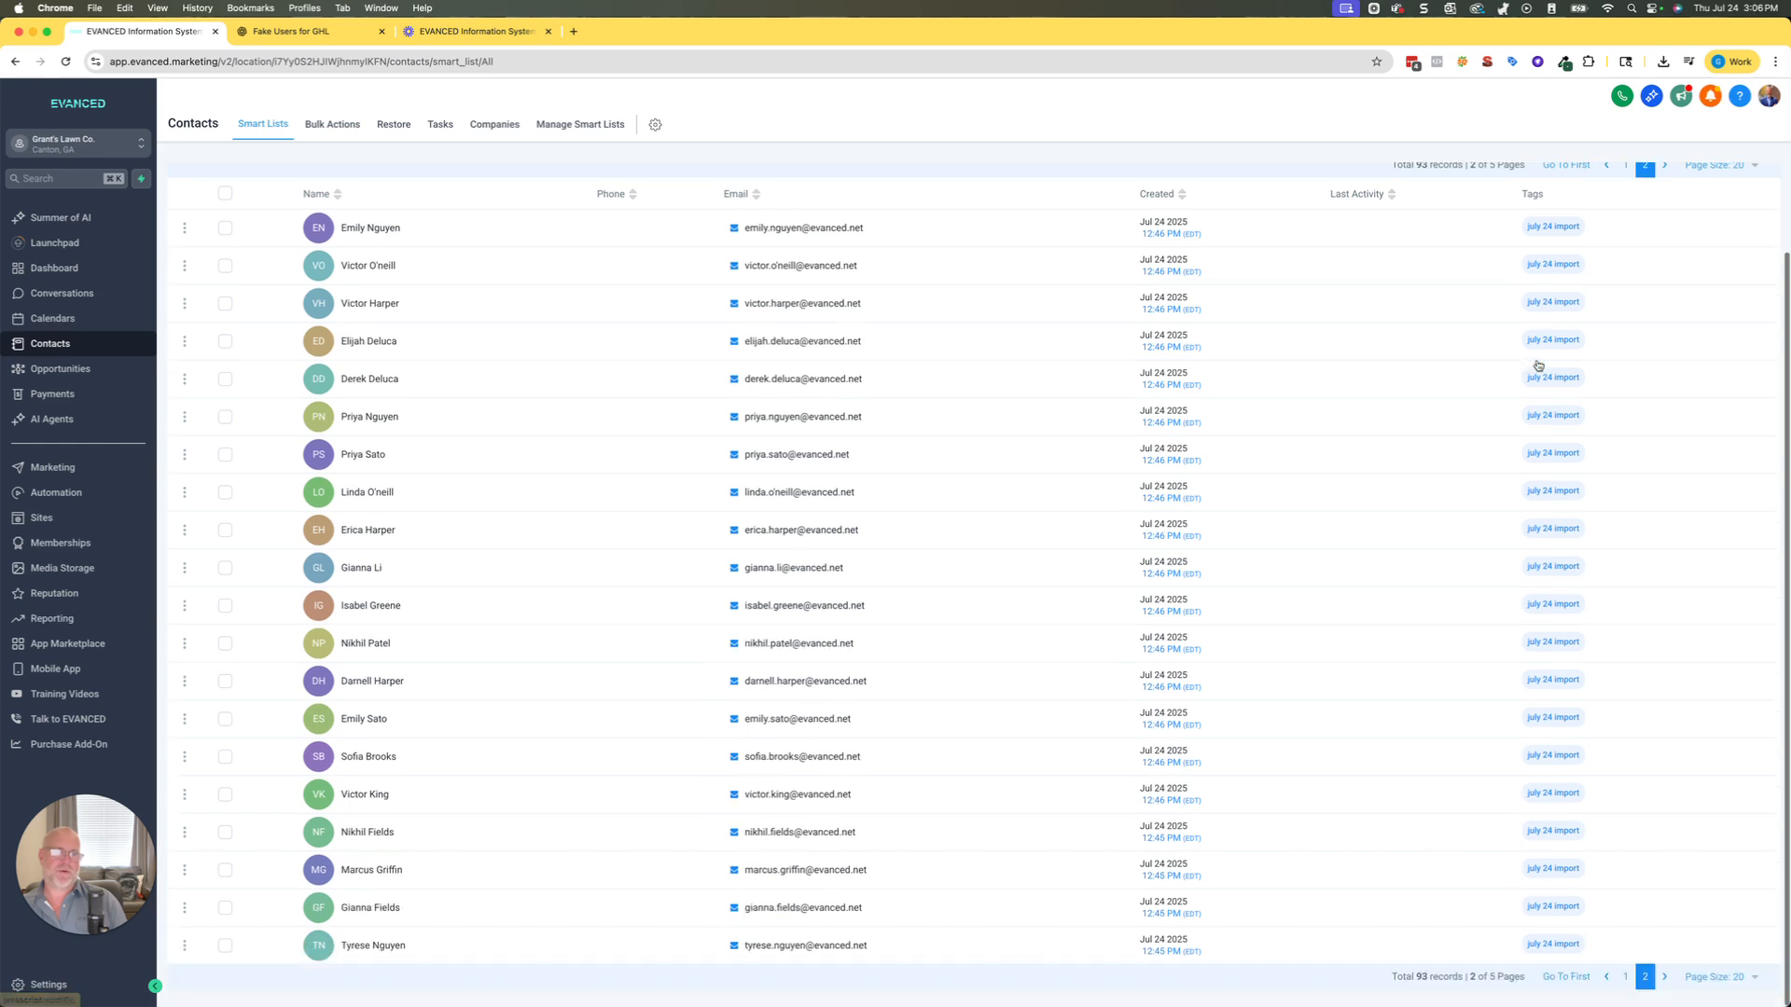
scroll(1482, 356, up, 2)
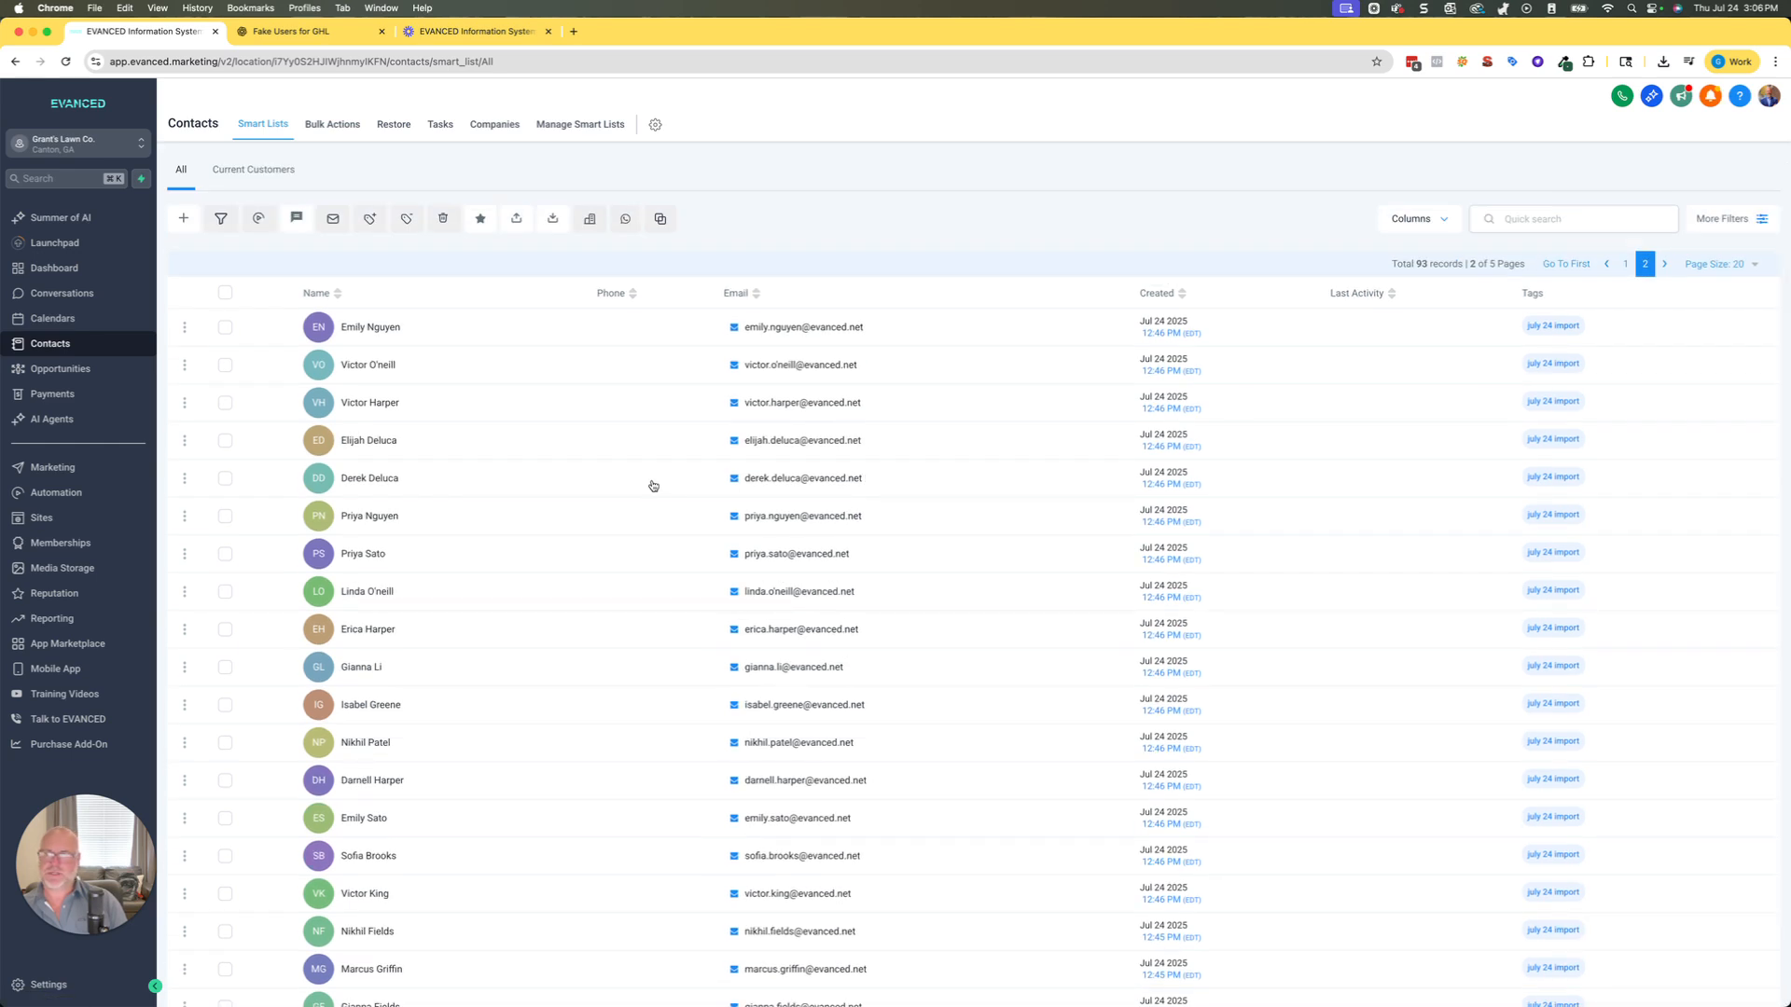
click(1664, 264)
scroll(731, 426, down, 2)
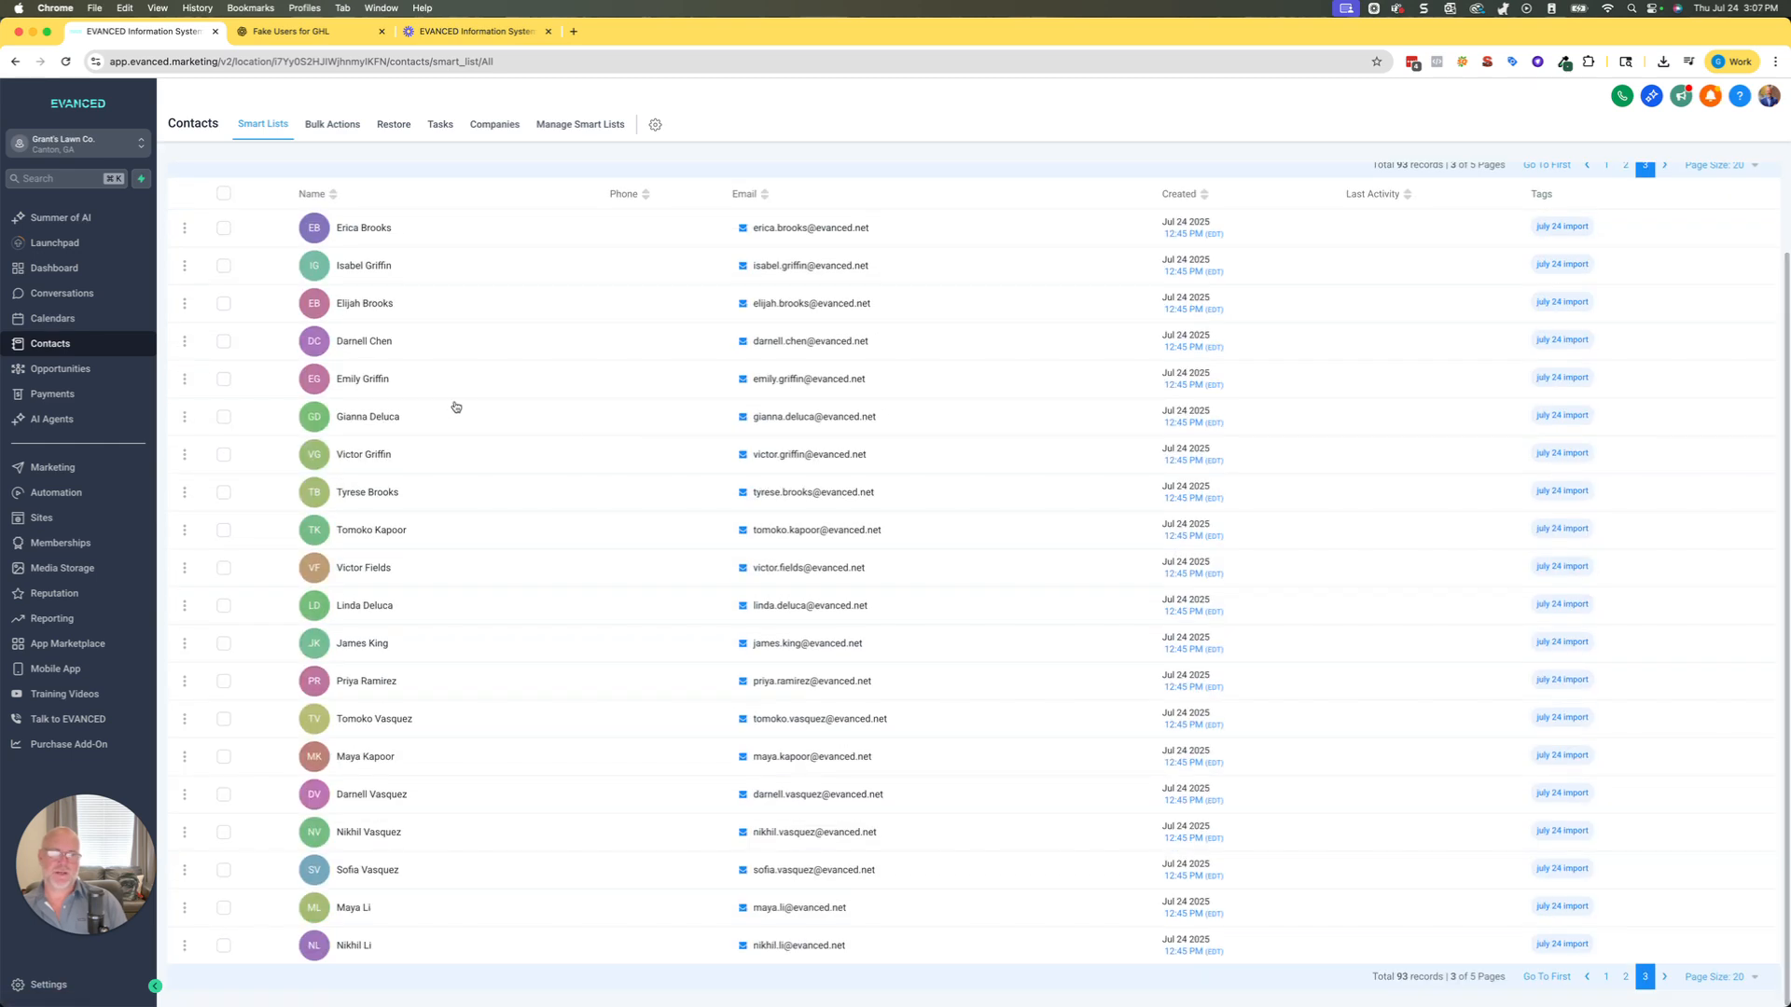
click(224, 194)
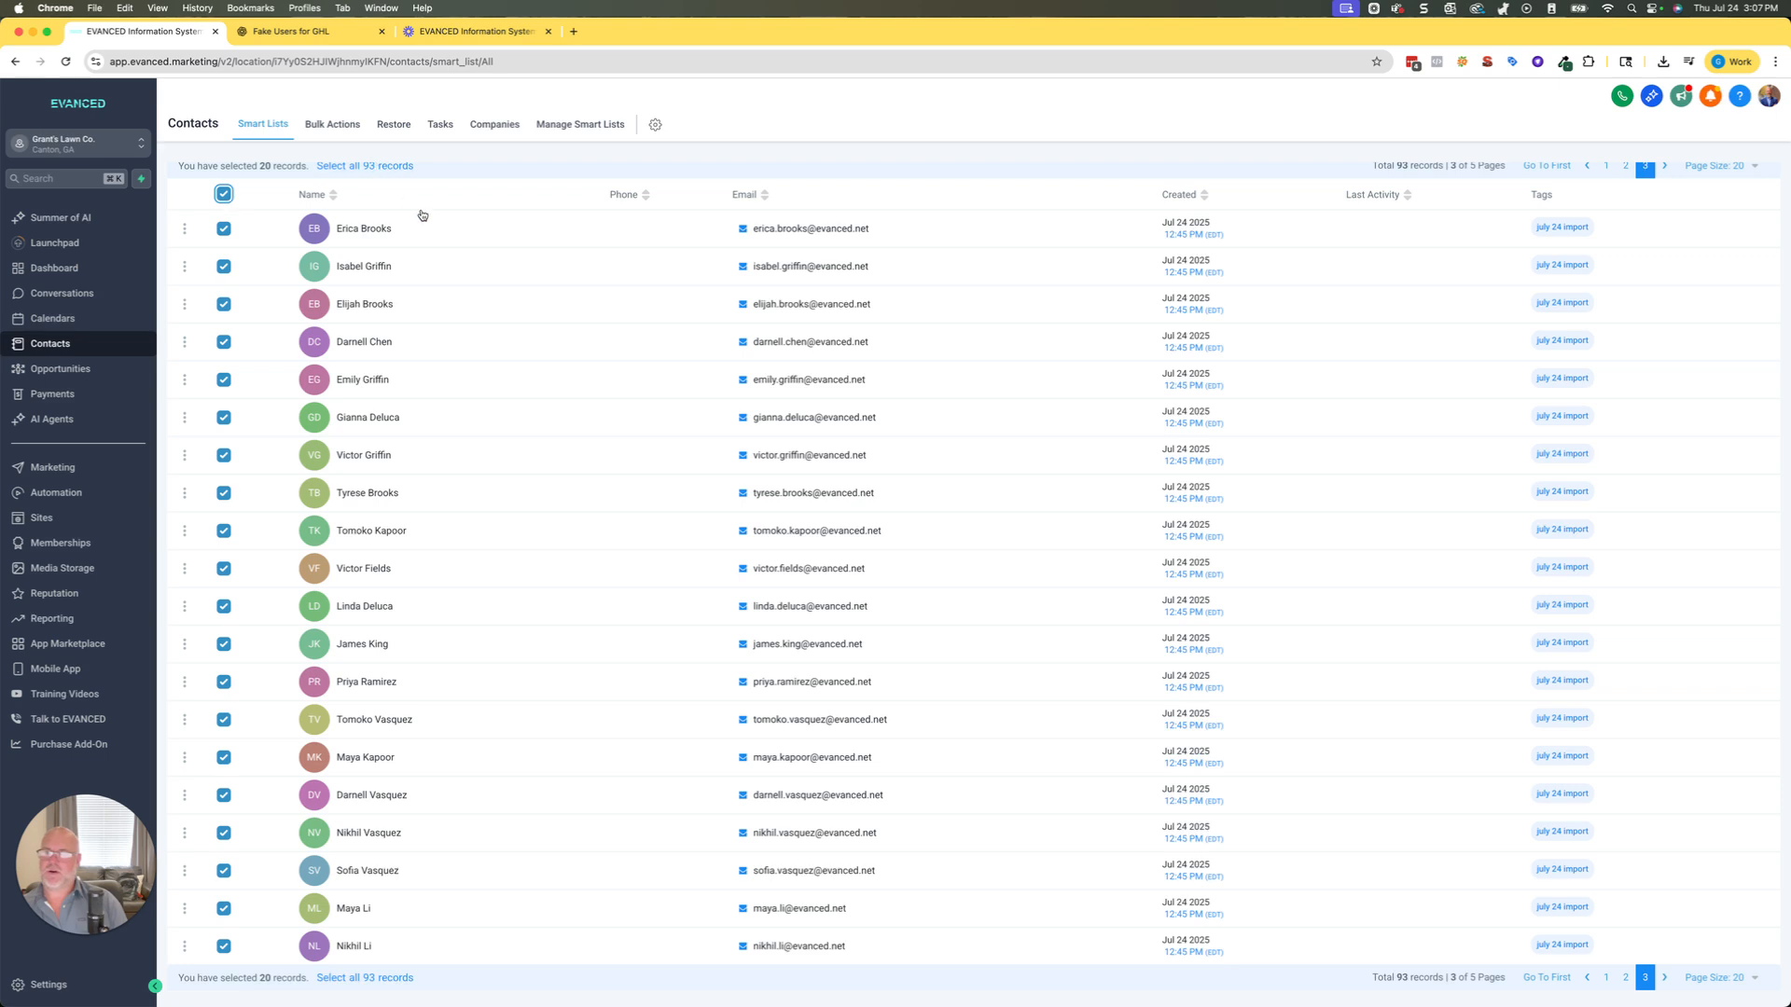
scroll(409, 194, up, 2)
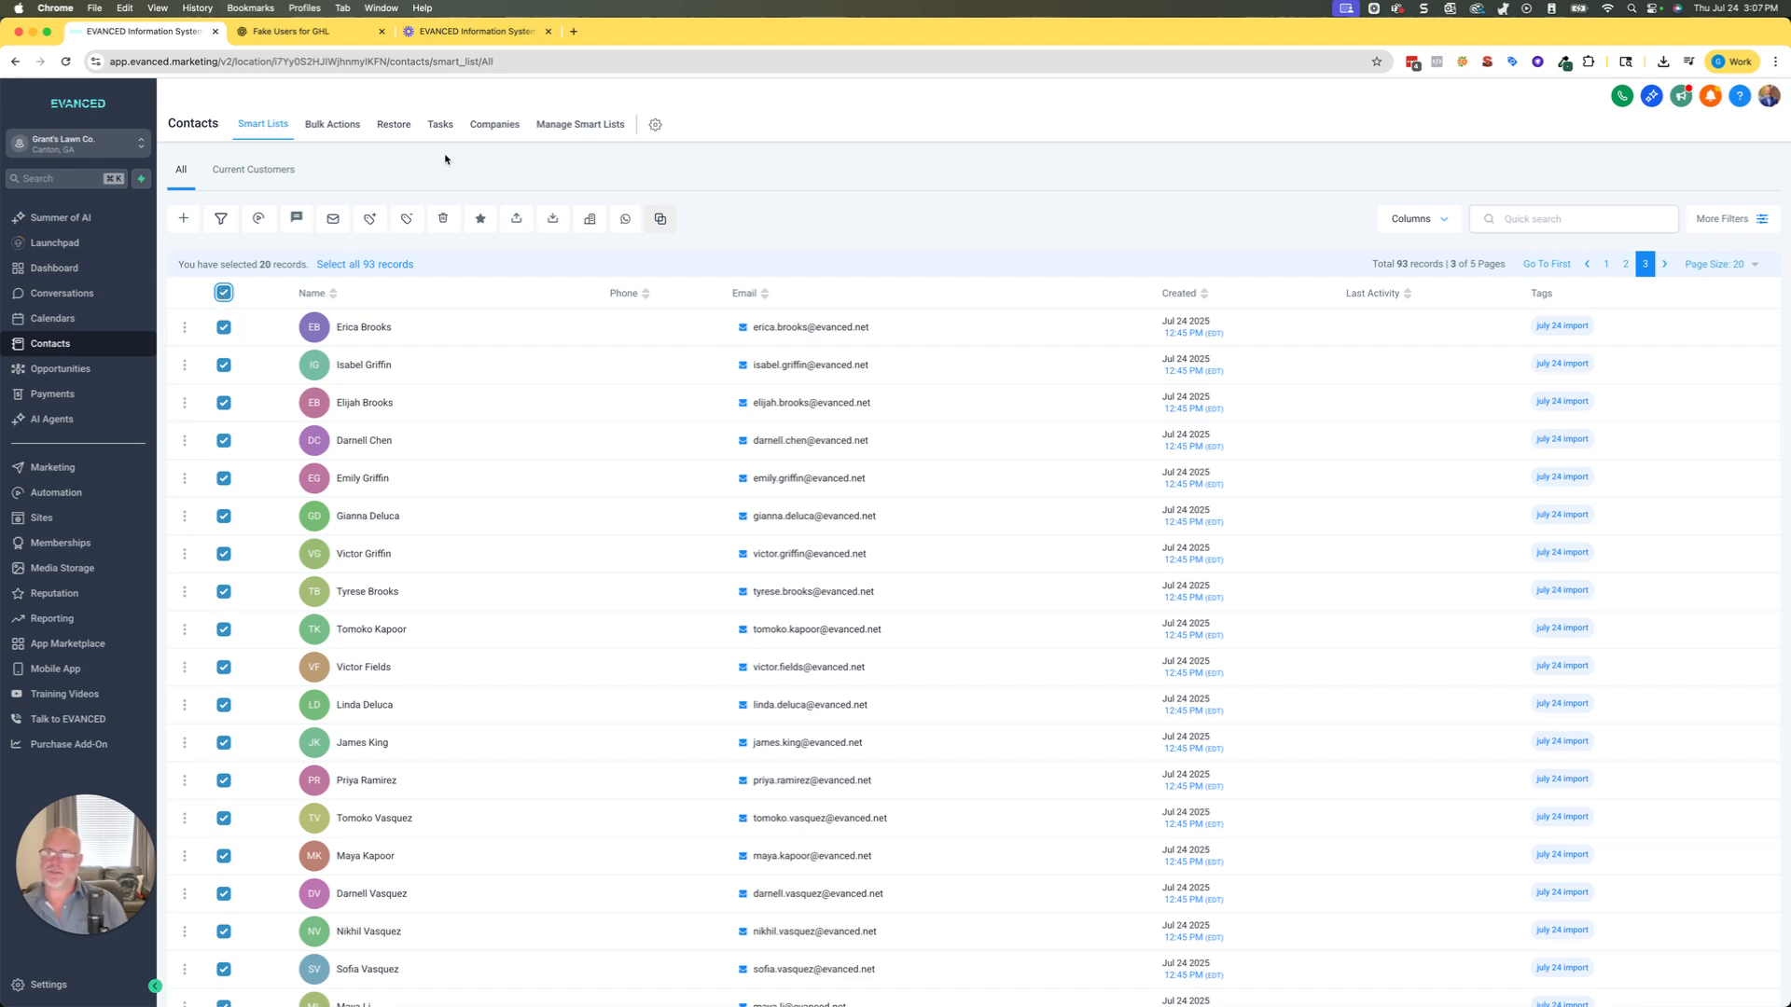
Bulk add the "past customers" tag to the selected contacts with action name "Adding Past Customer Tag".
click(365, 221)
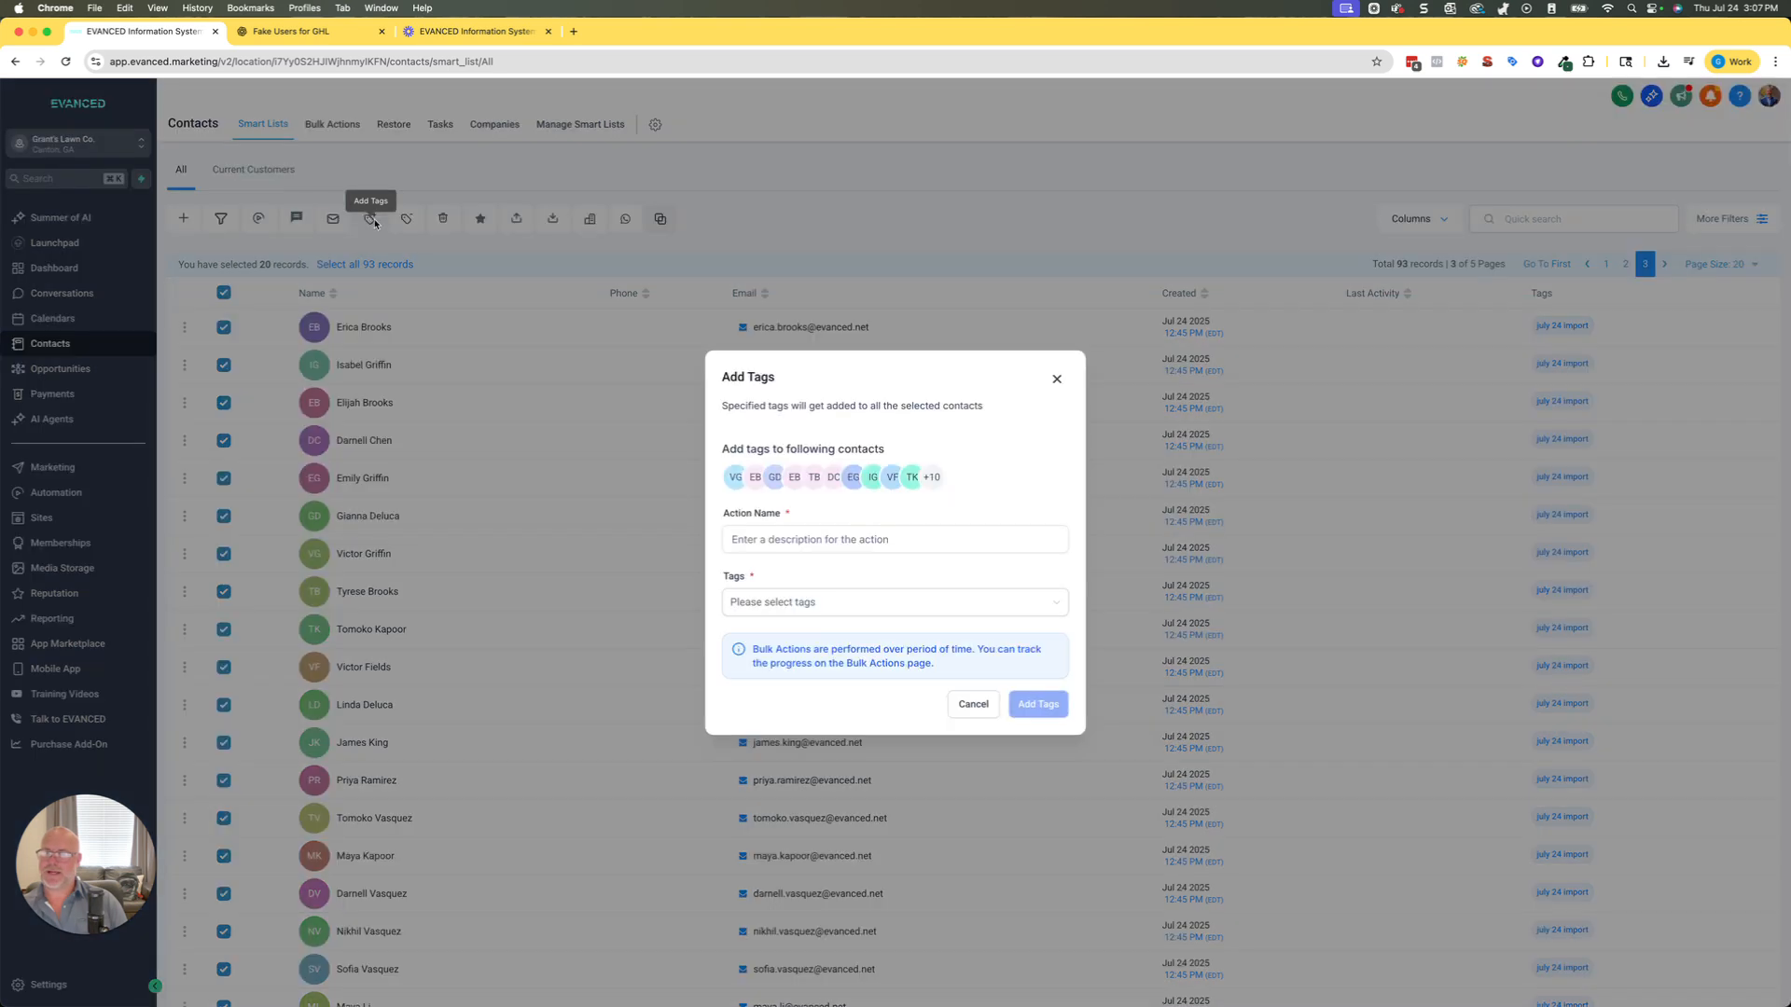
click(822, 547)
text(Adding Past Customer Tag)
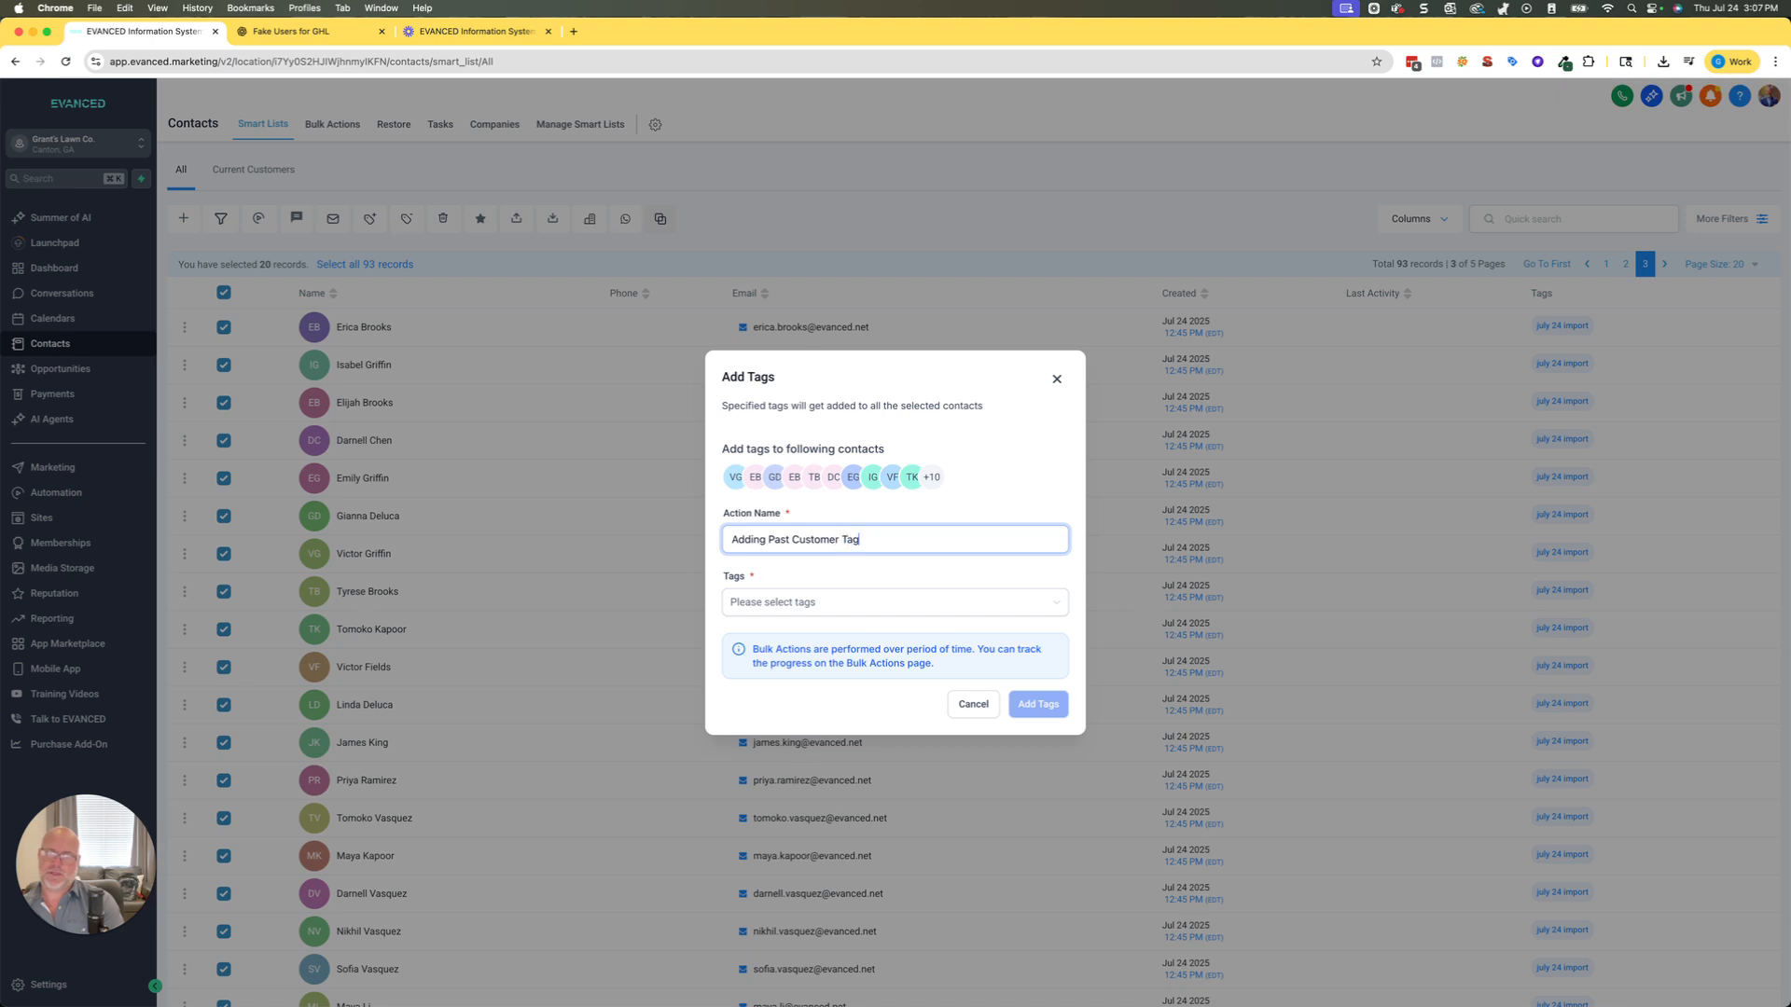
click(788, 603)
click(777, 728)
click(872, 572)
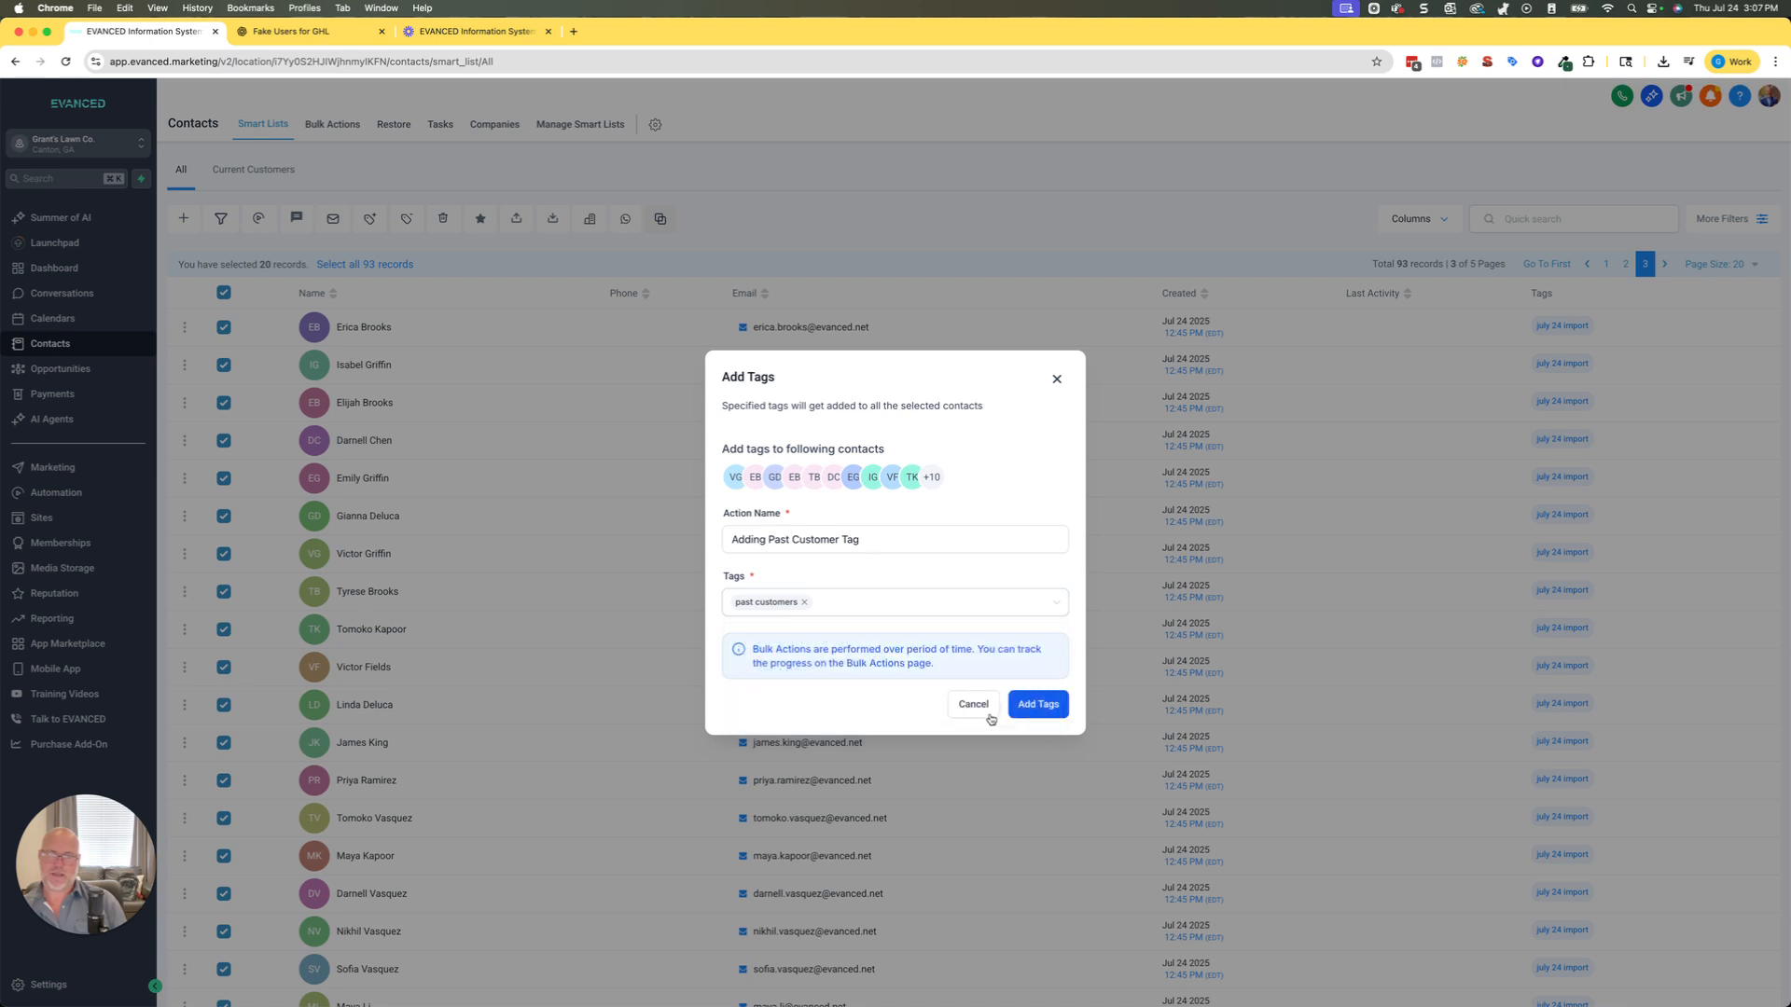
click(1037, 705)
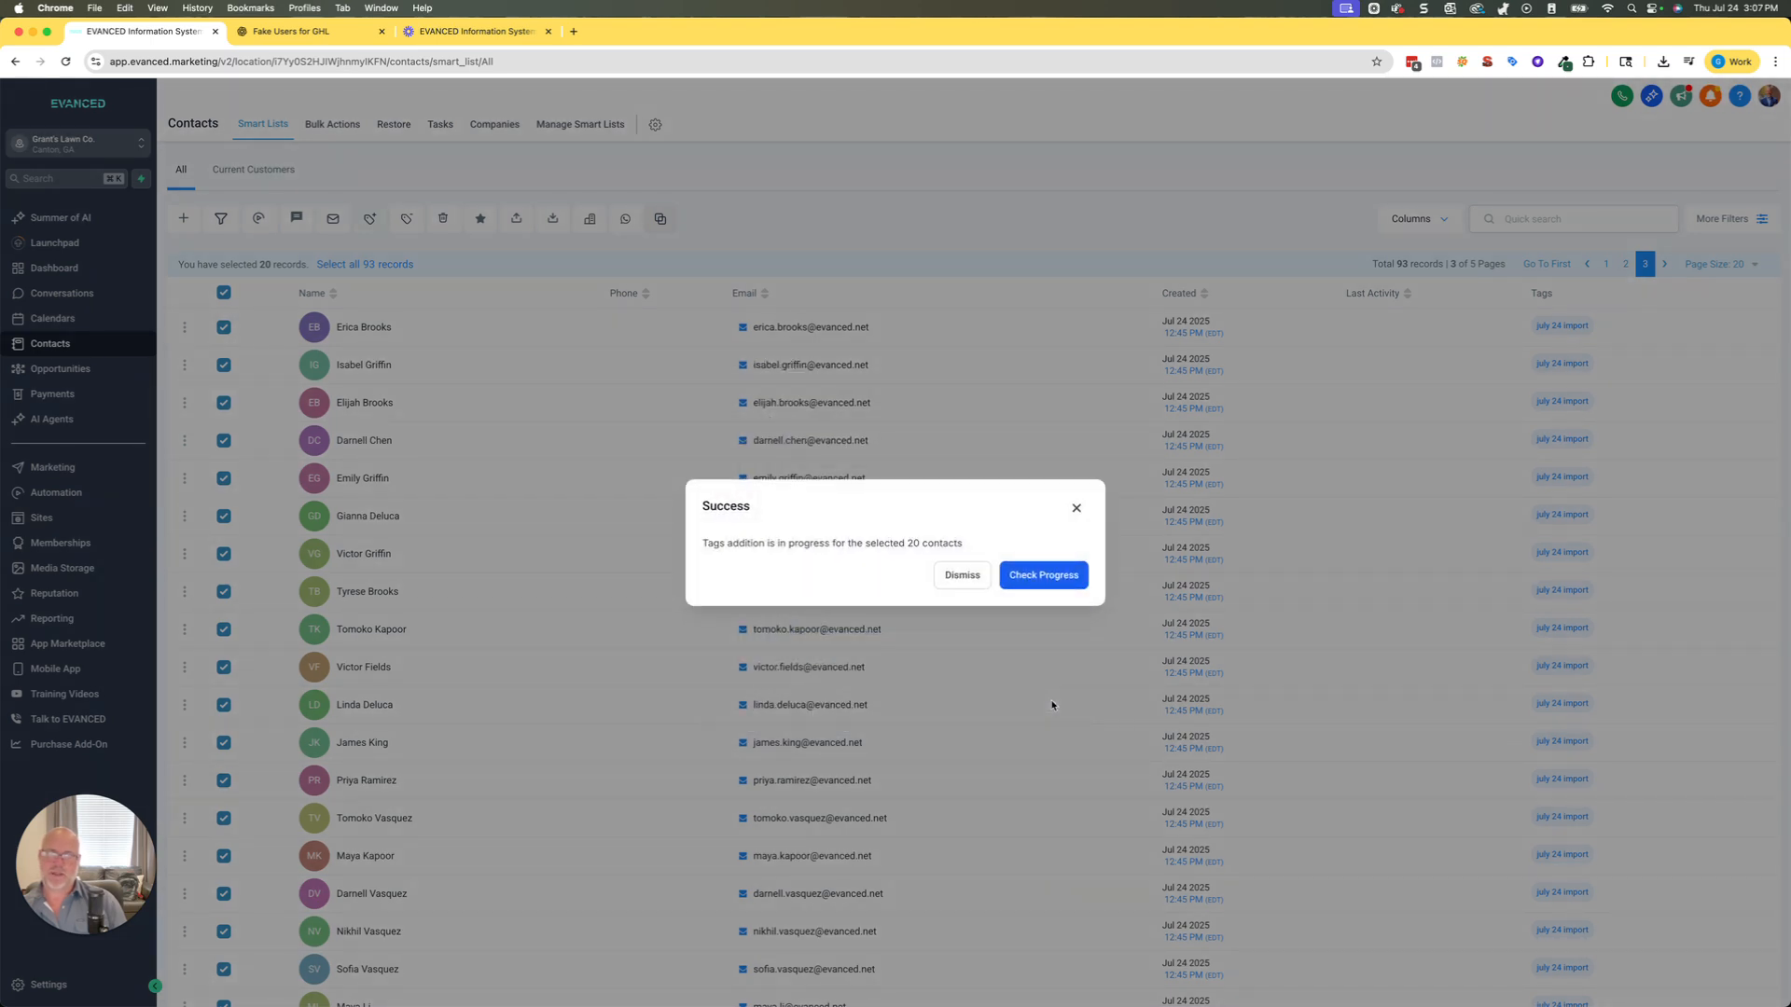
Check the bulk action's progress, then return to the smart lists.
click(1045, 575)
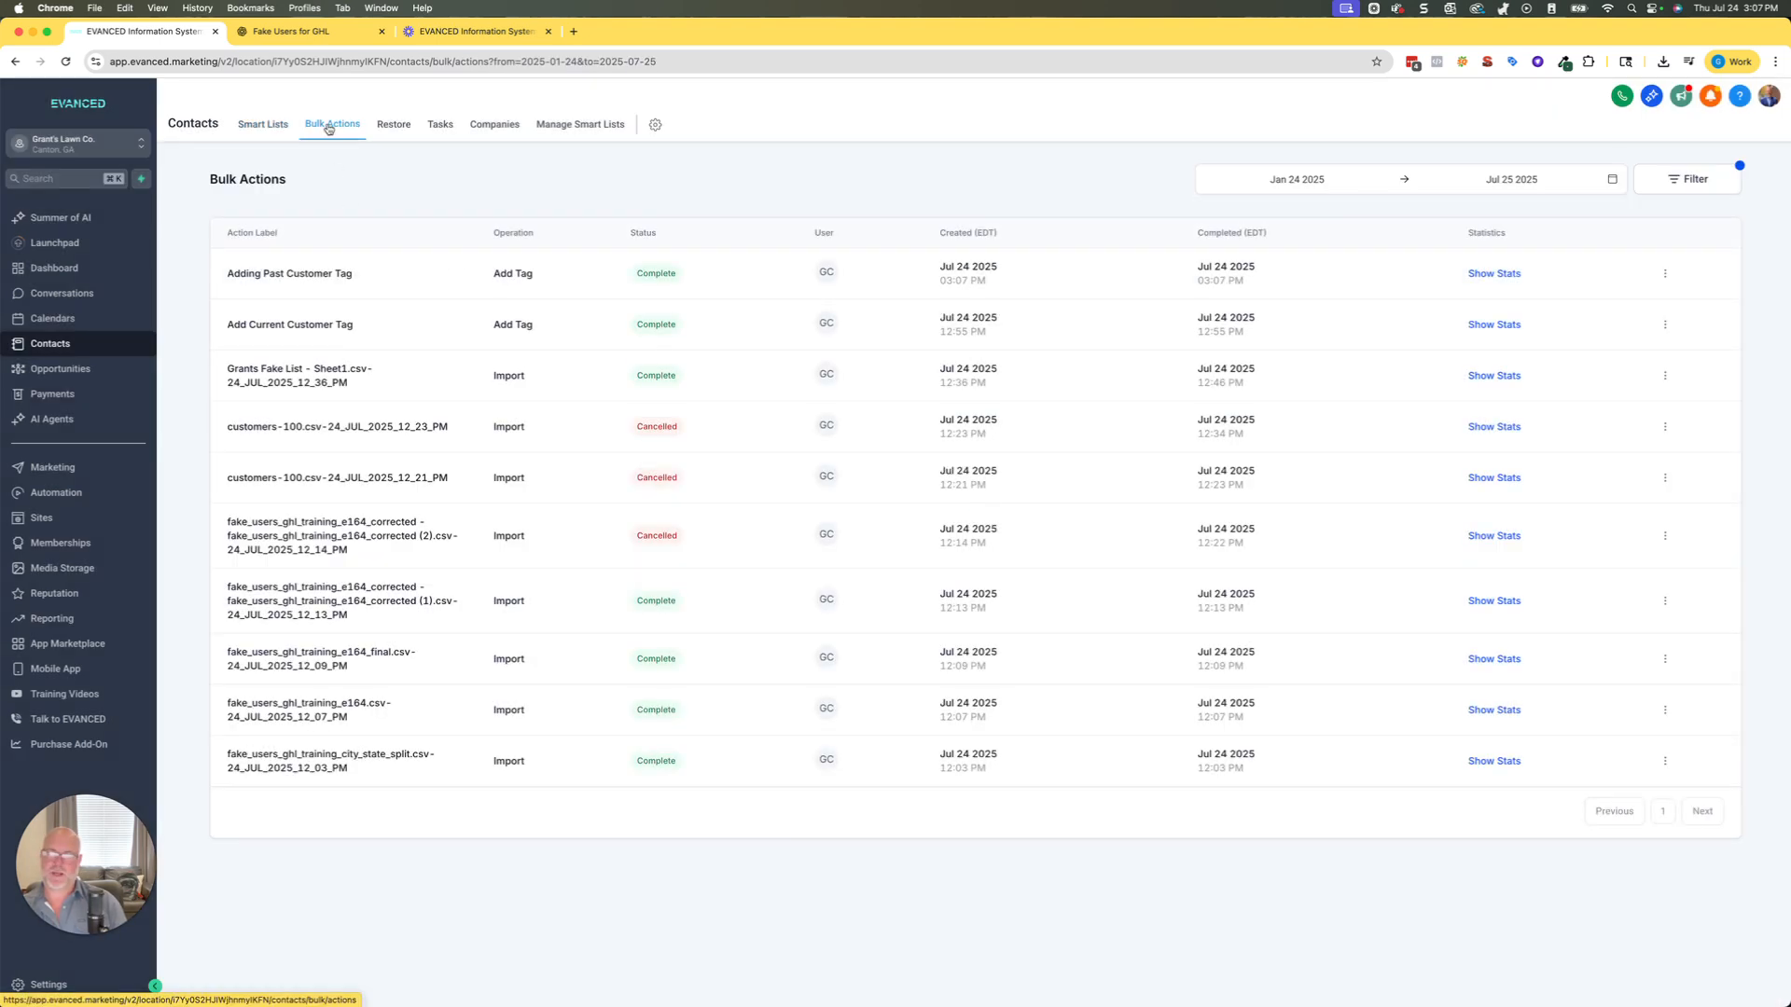
drag(255, 274, 357, 273)
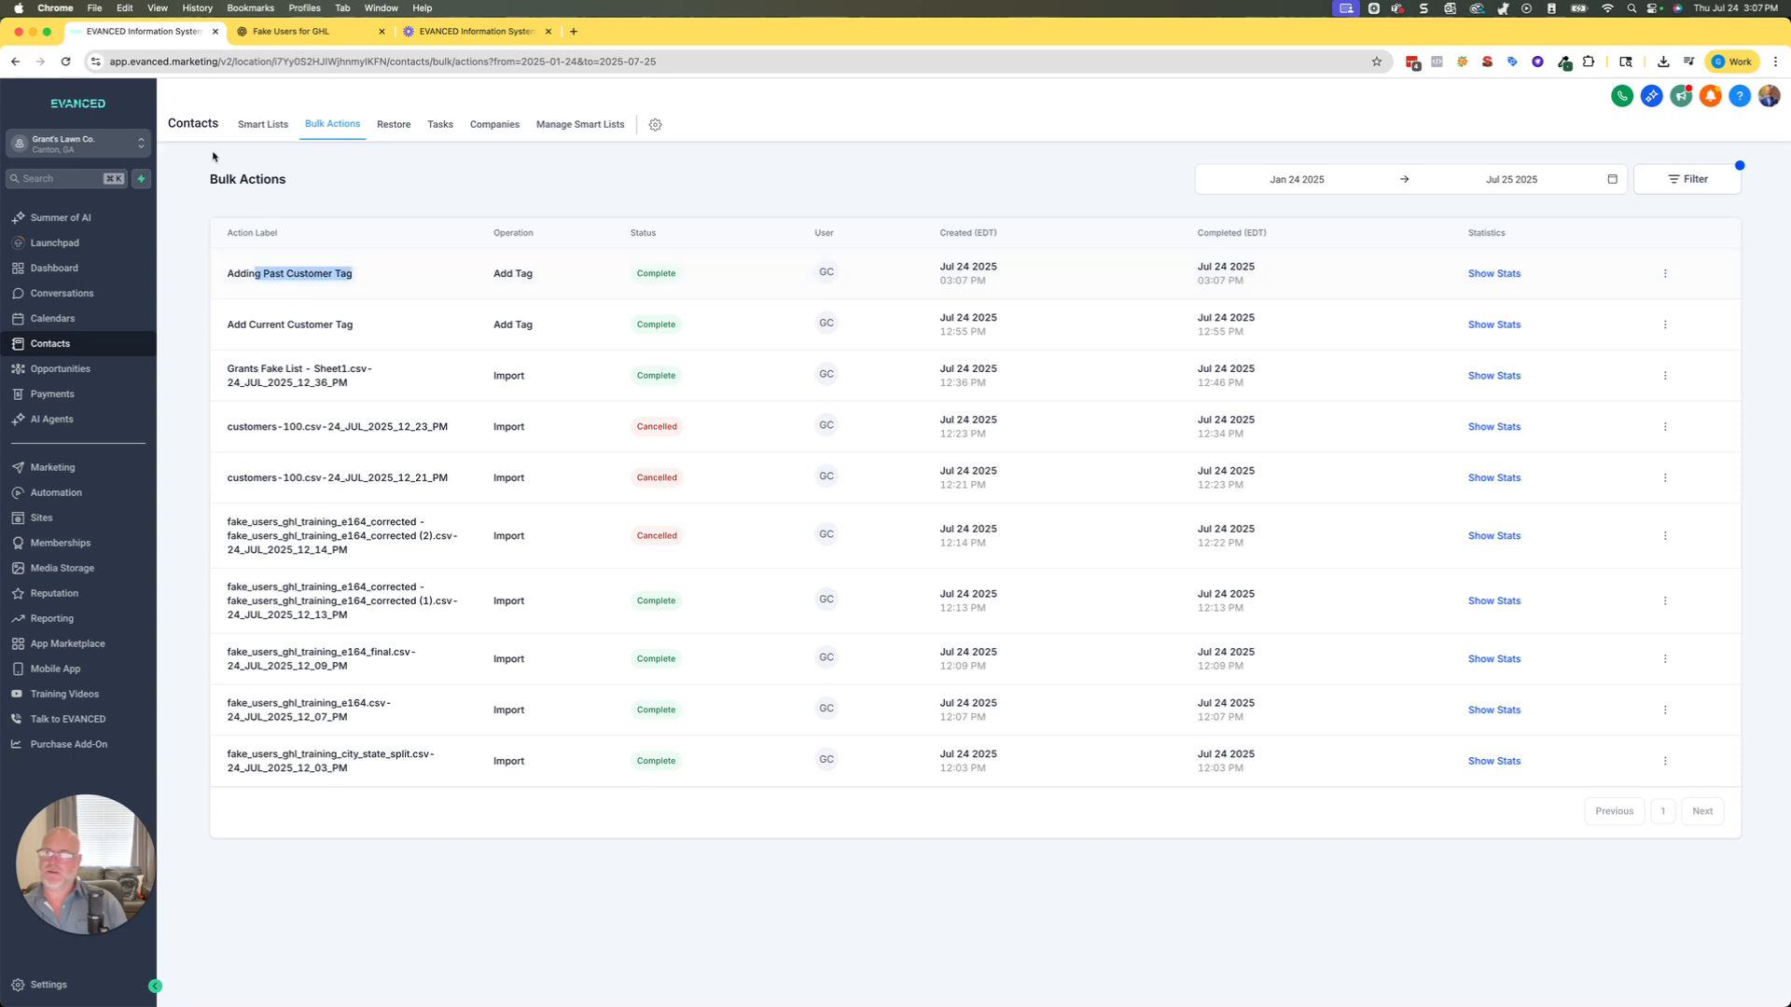
click(250, 127)
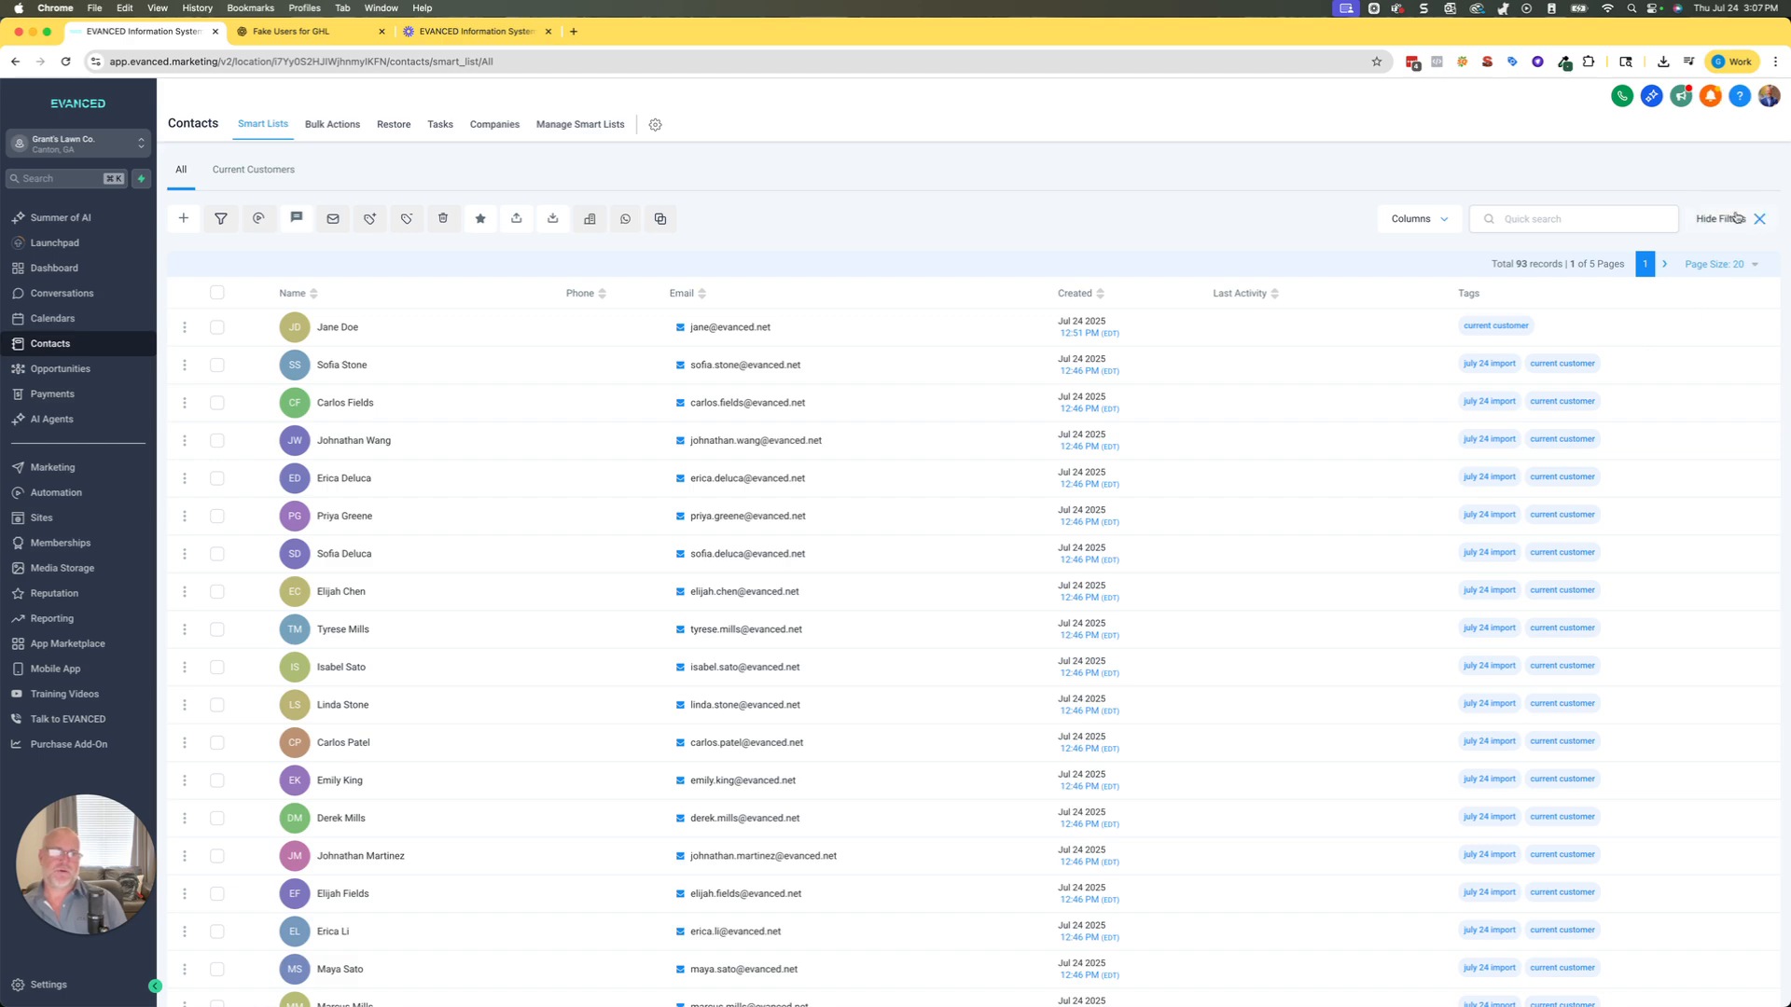
Filter contacts where Tag is Any Of "past customers" and close the filter panel.
click(1723, 218)
click(1567, 168)
text(tag)
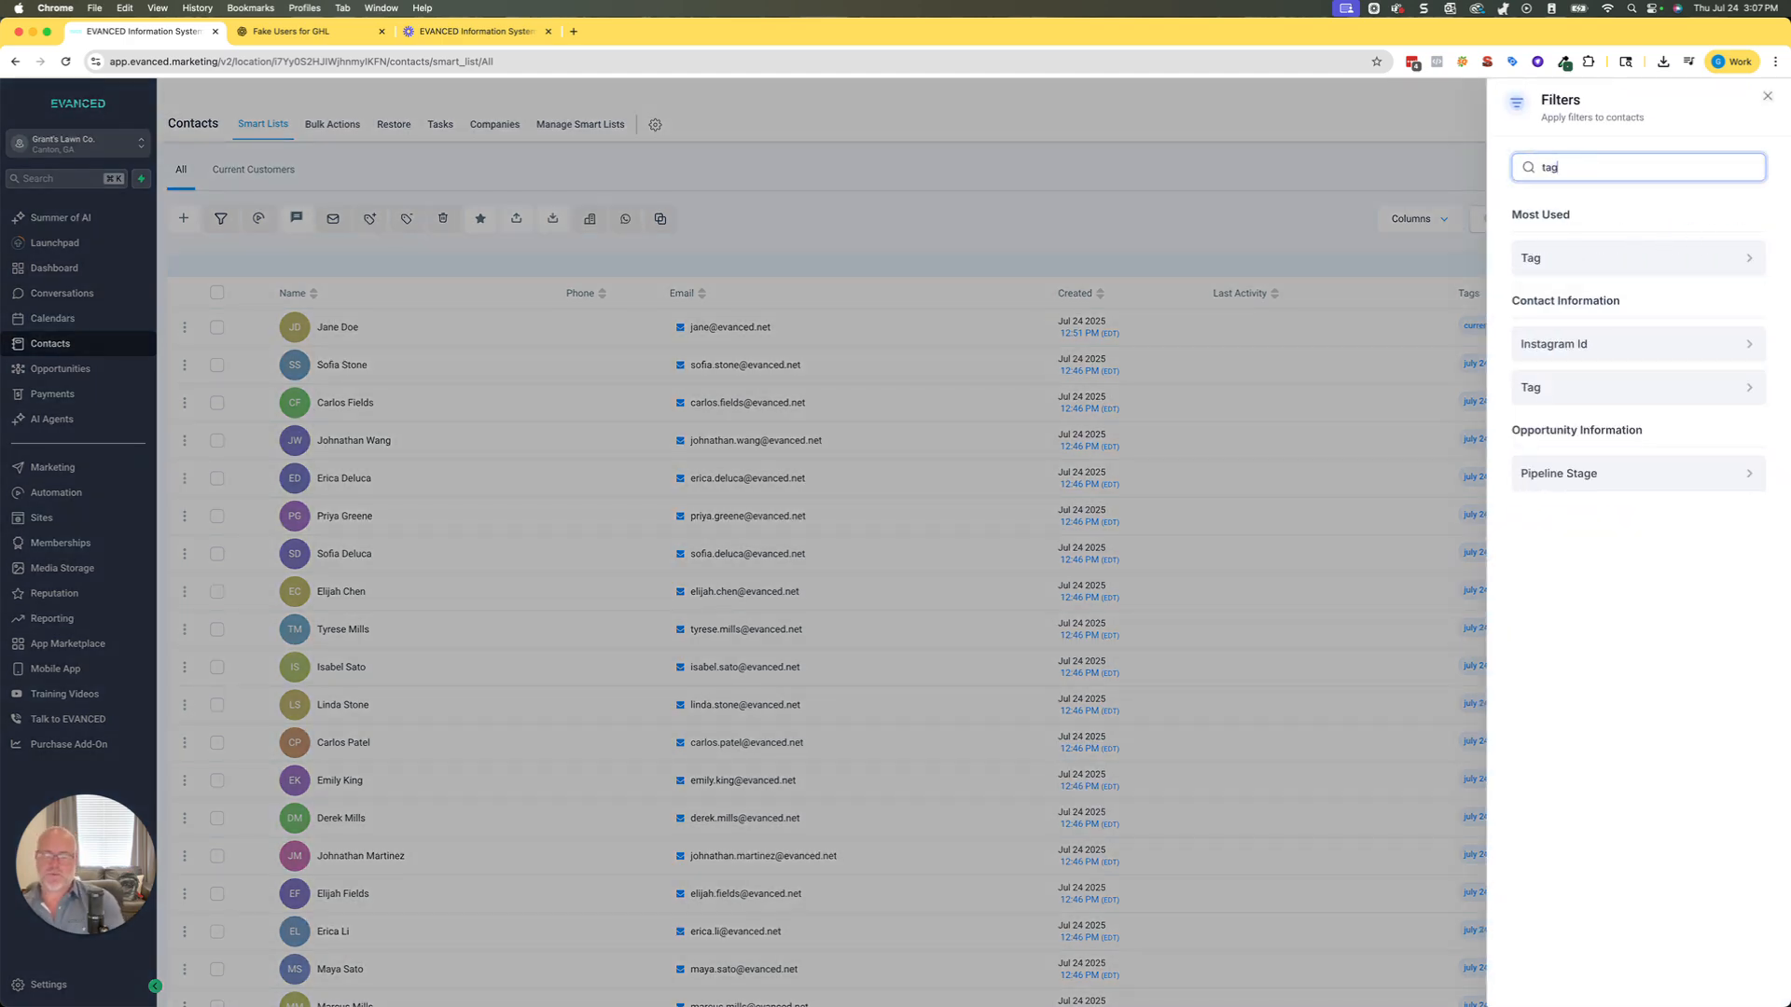
click(1571, 255)
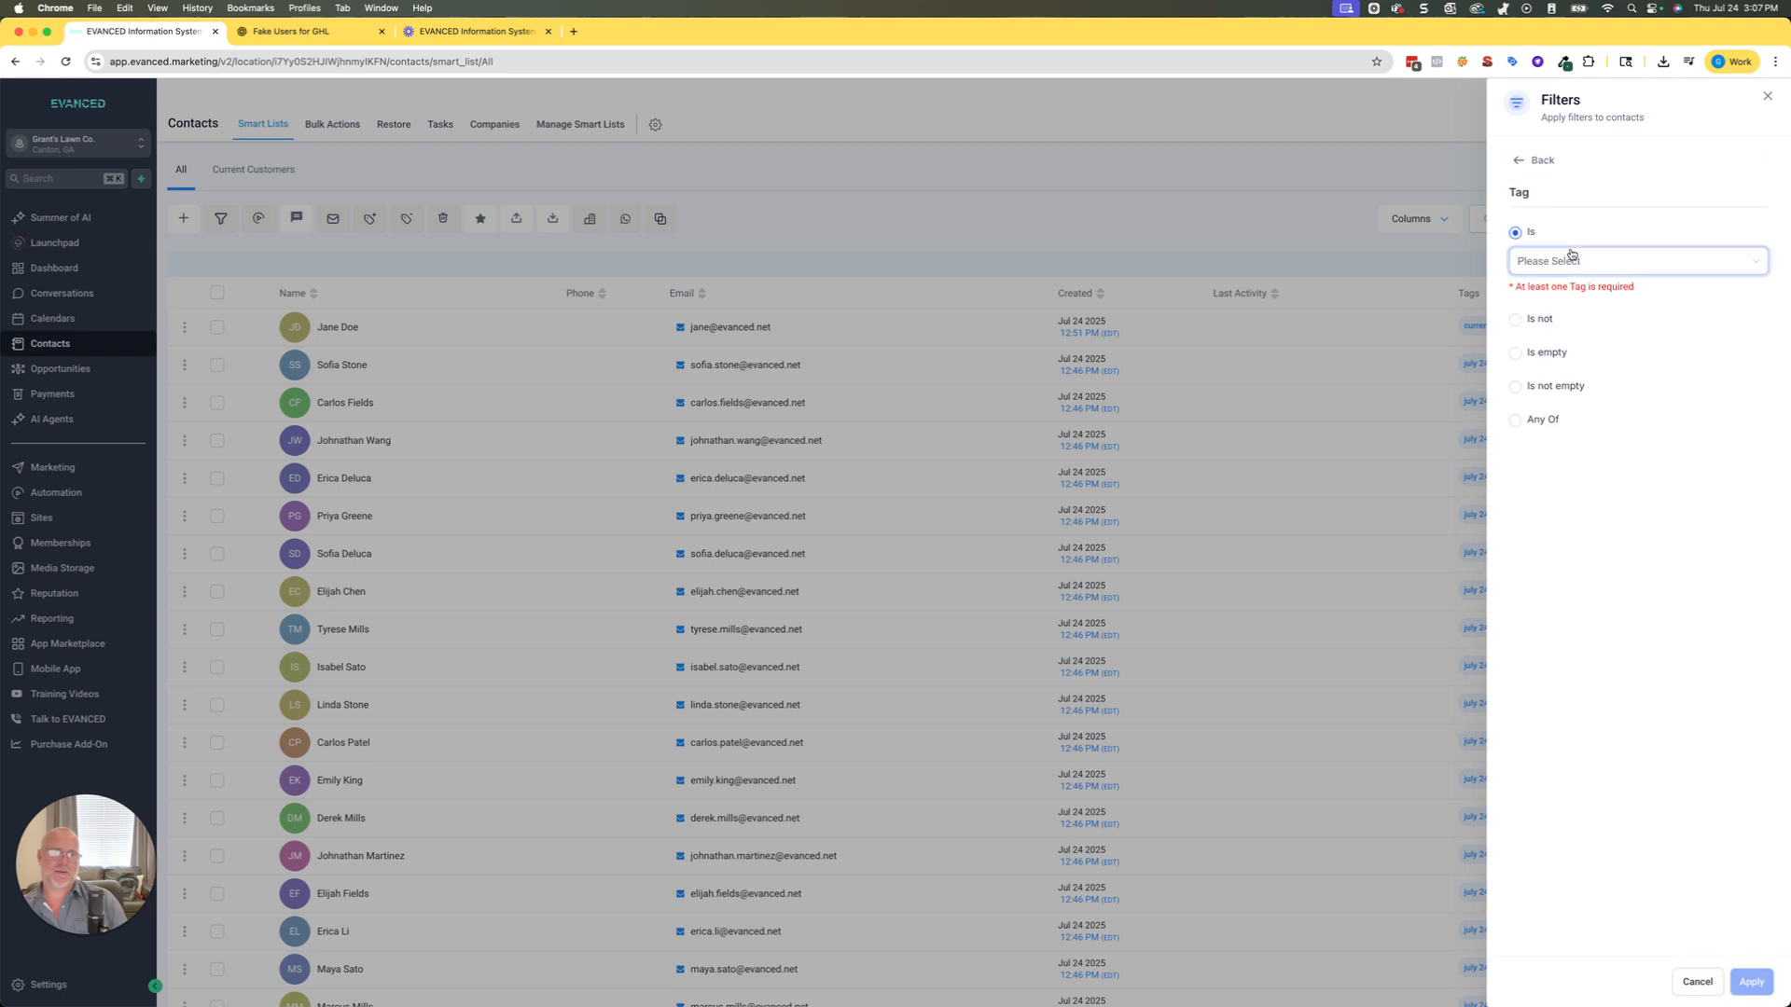
click(1520, 418)
click(1538, 399)
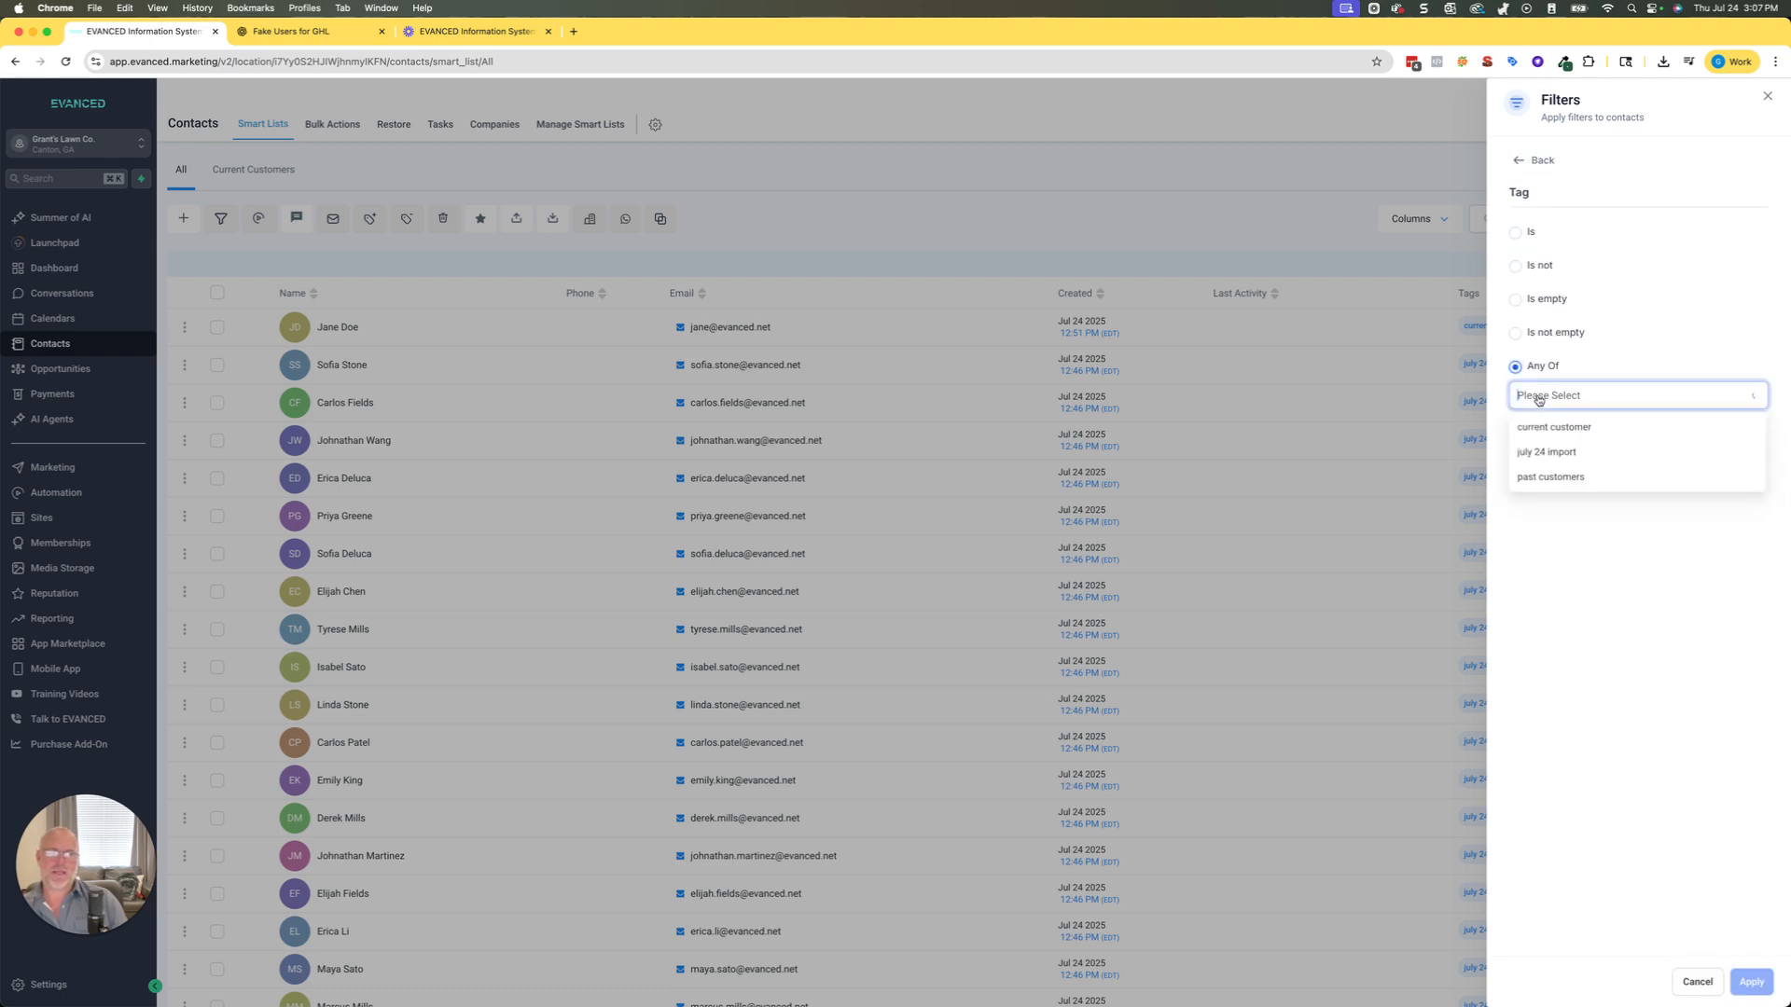
click(1550, 476)
click(1608, 690)
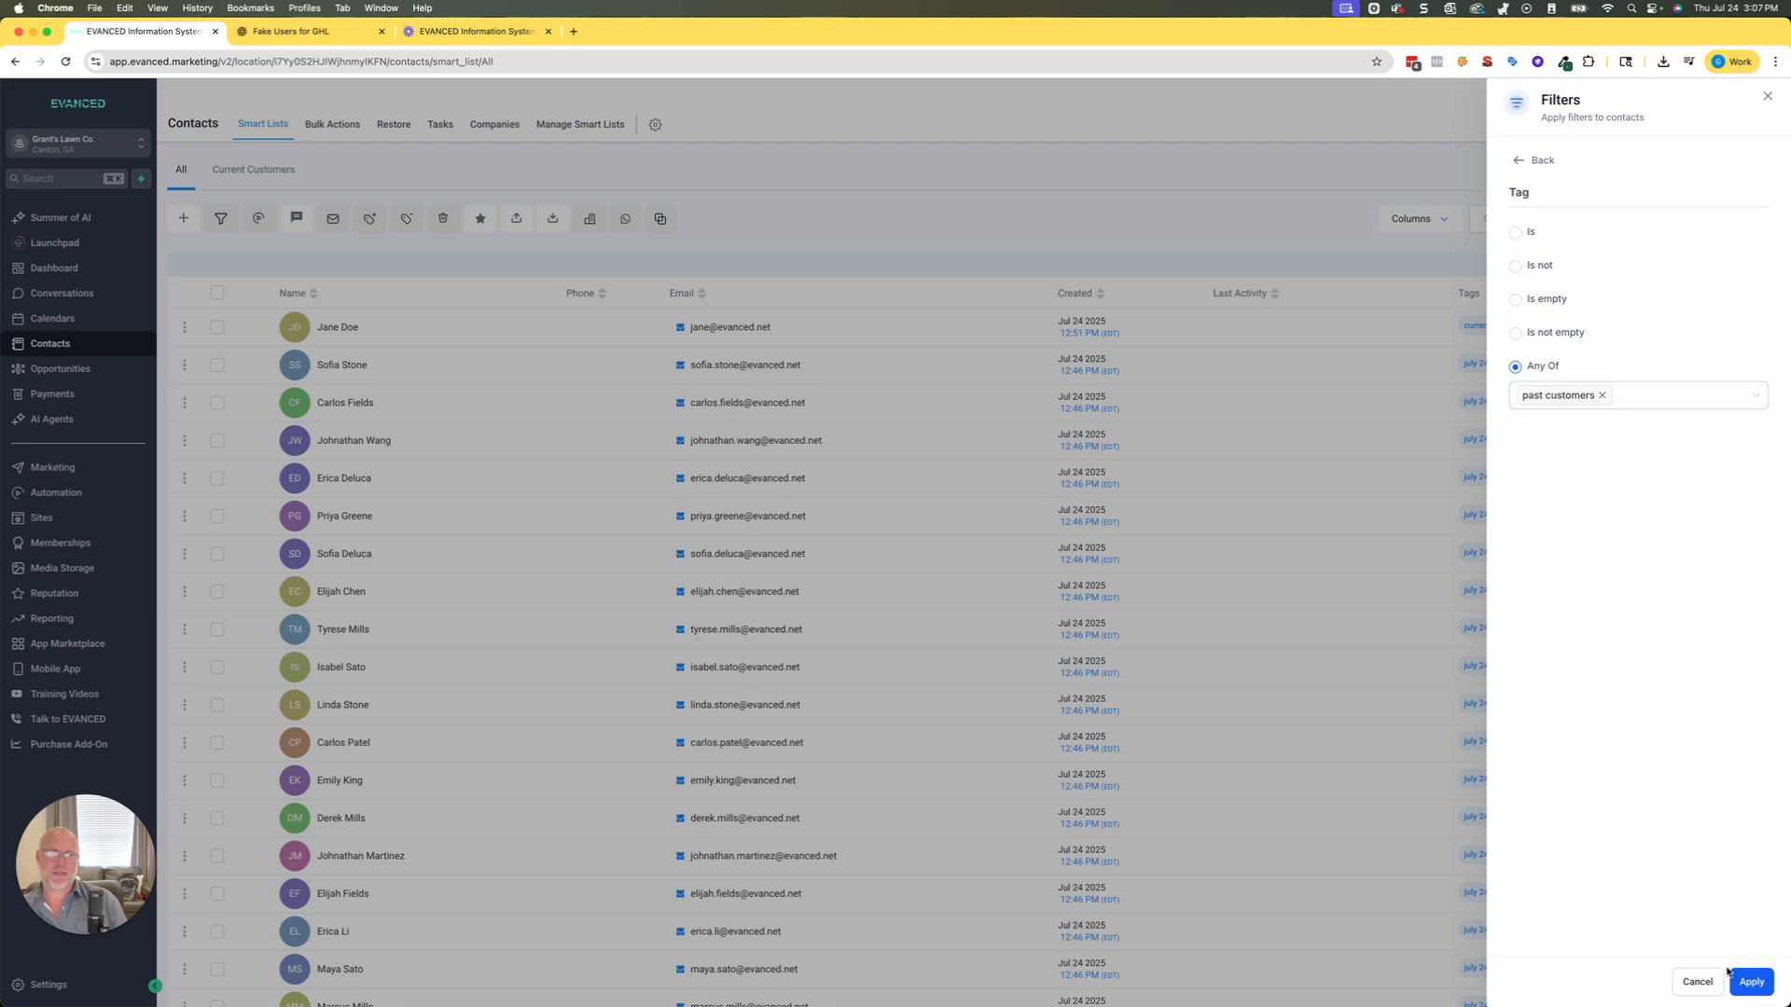
click(1744, 982)
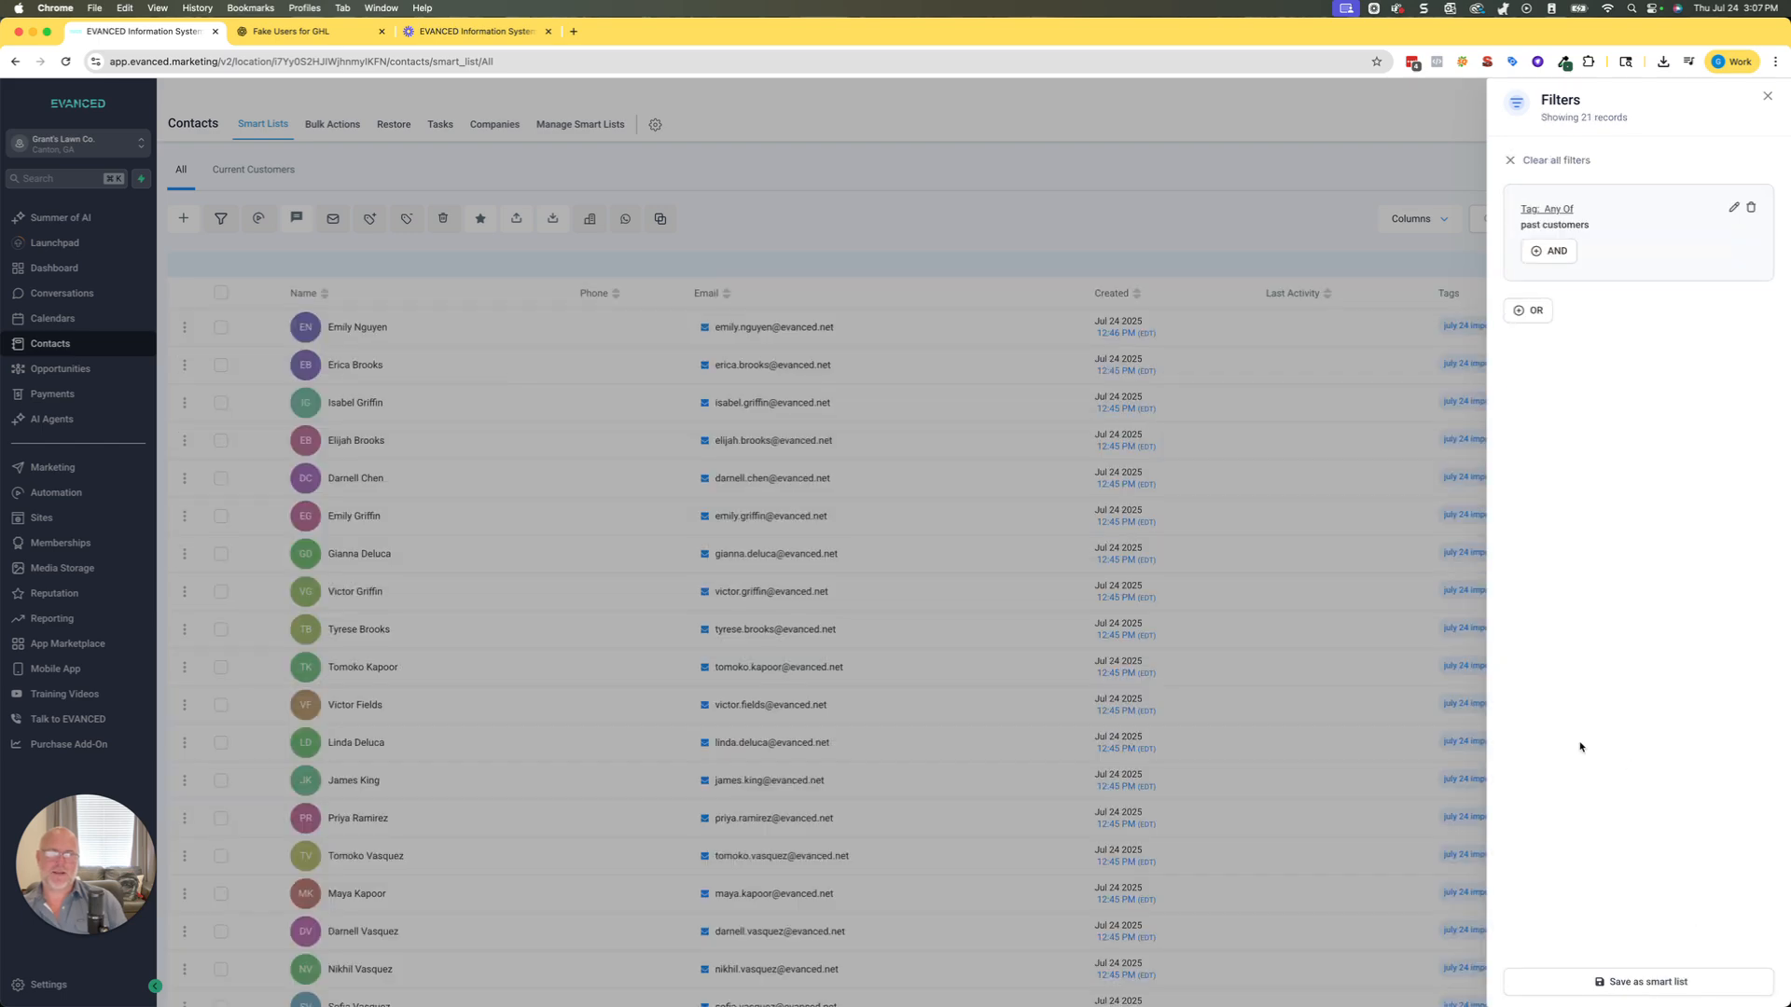
click(1768, 97)
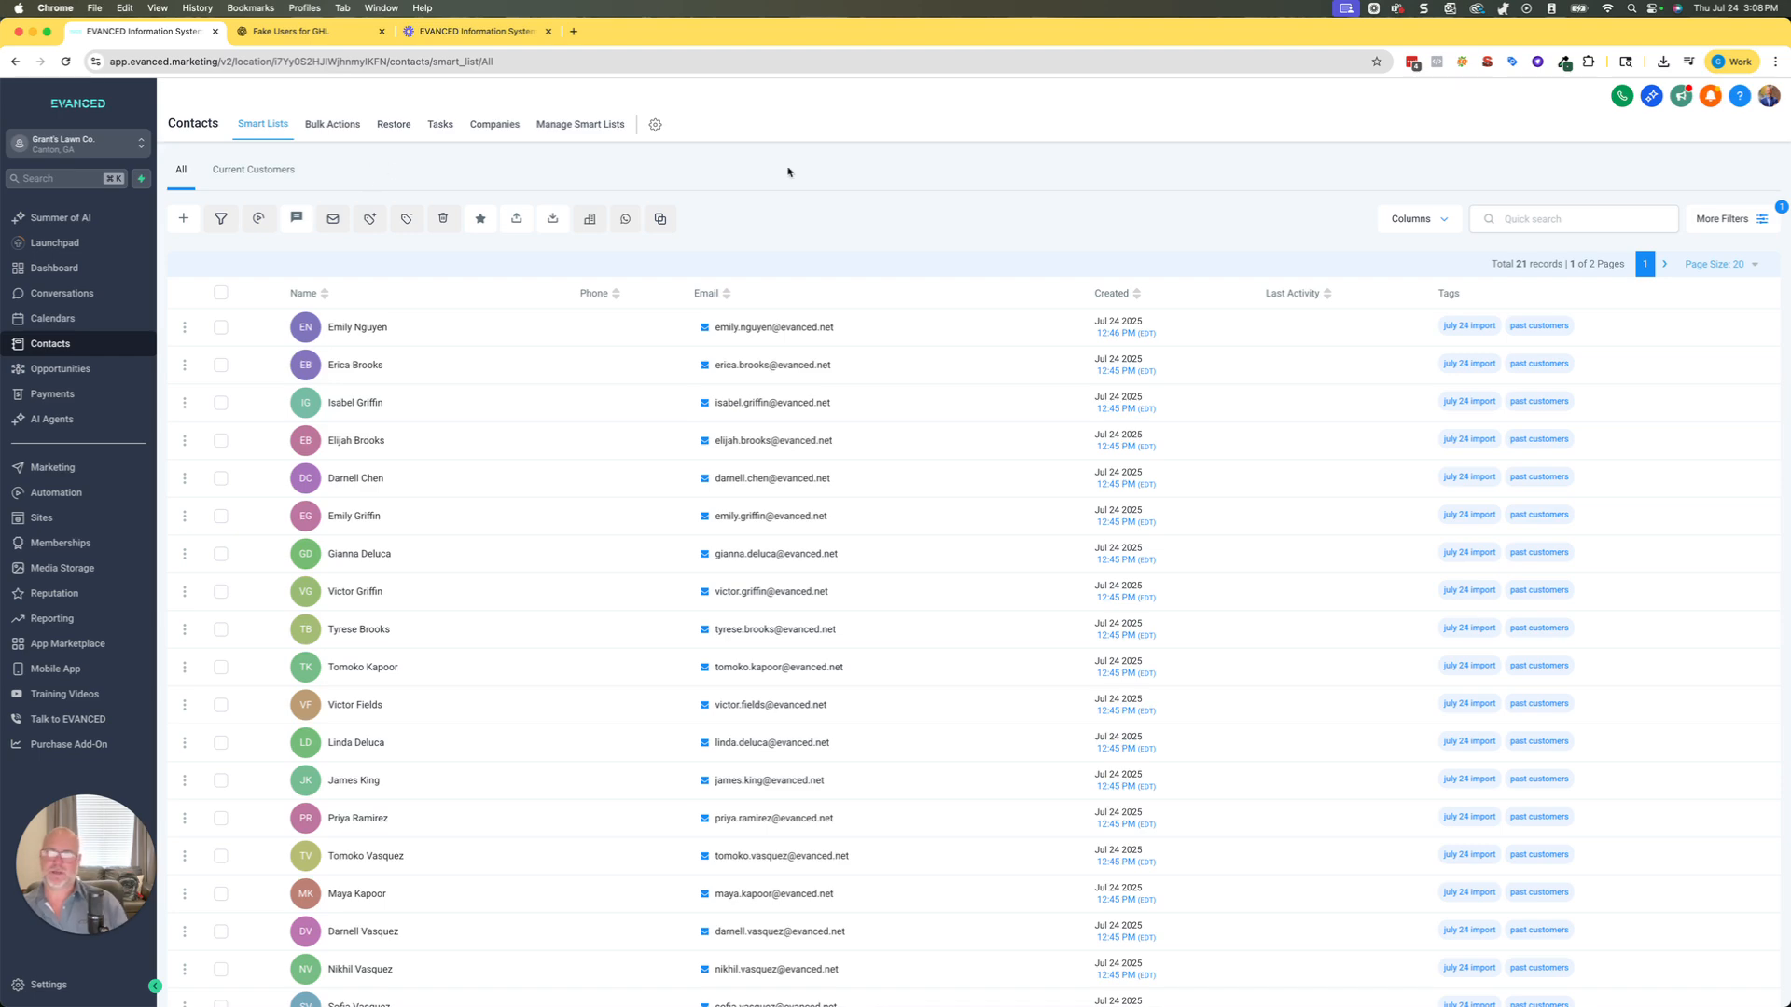
Save the filtered view as a smart list named "Past Customers".
click(1721, 227)
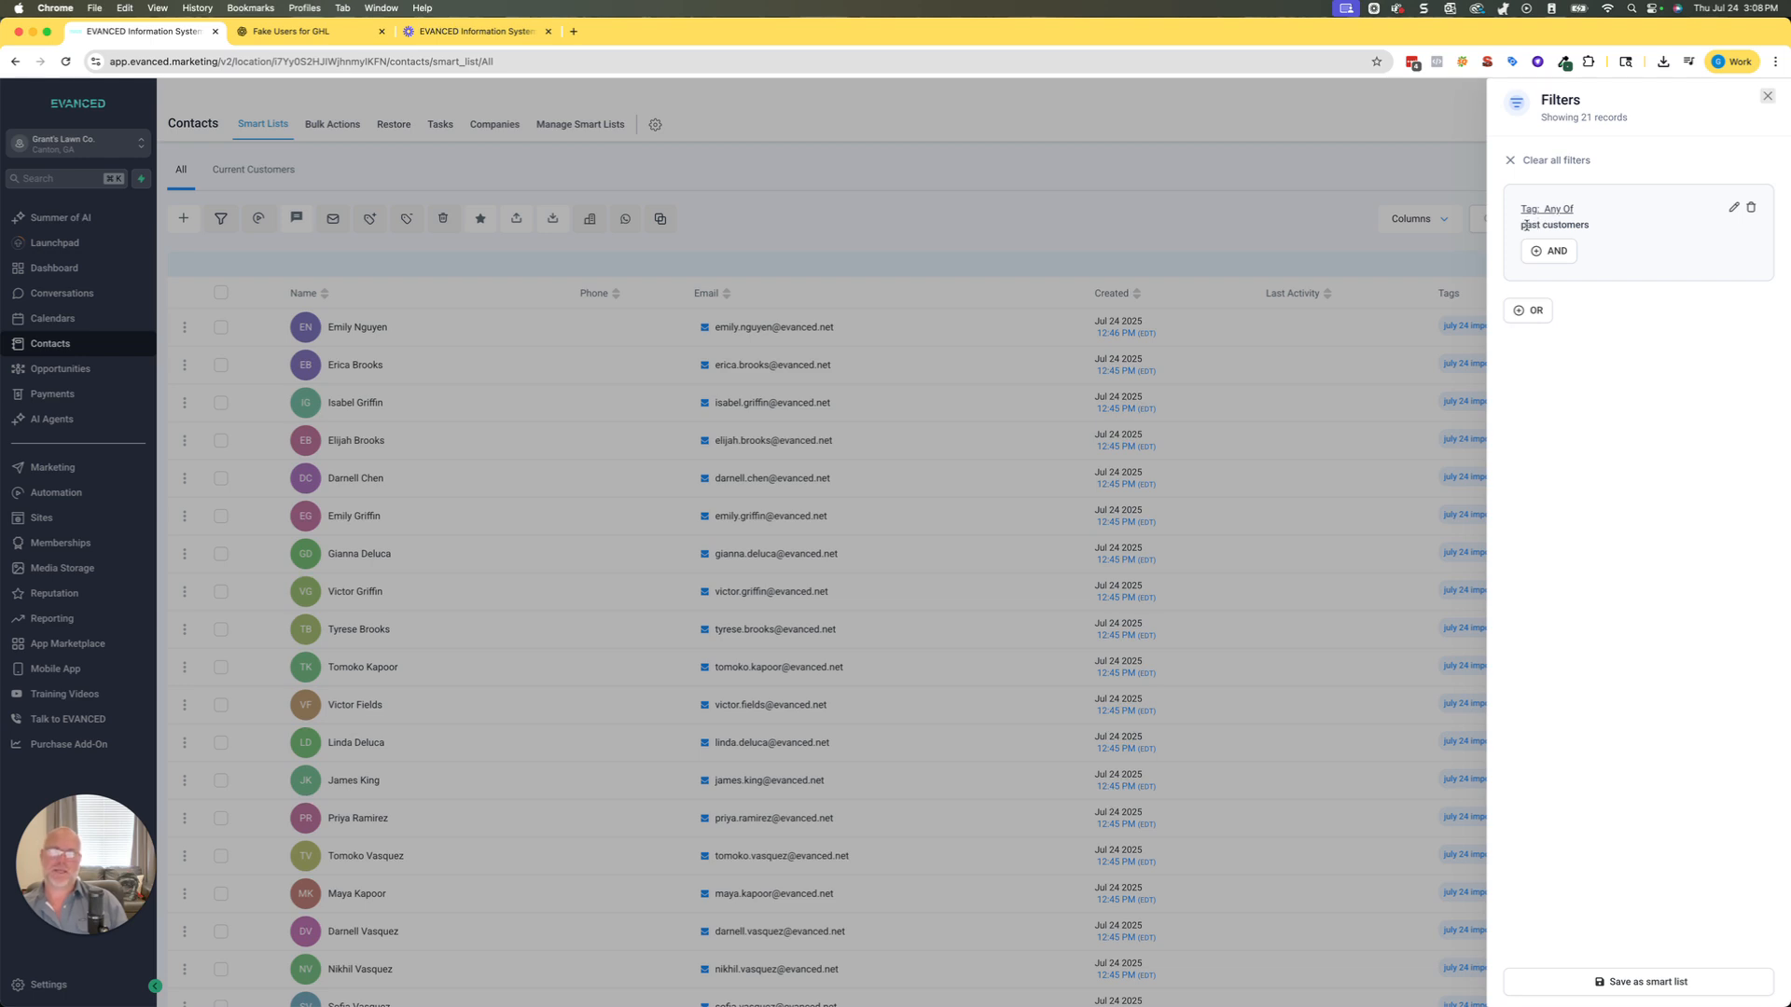
click(1649, 984)
click(838, 211)
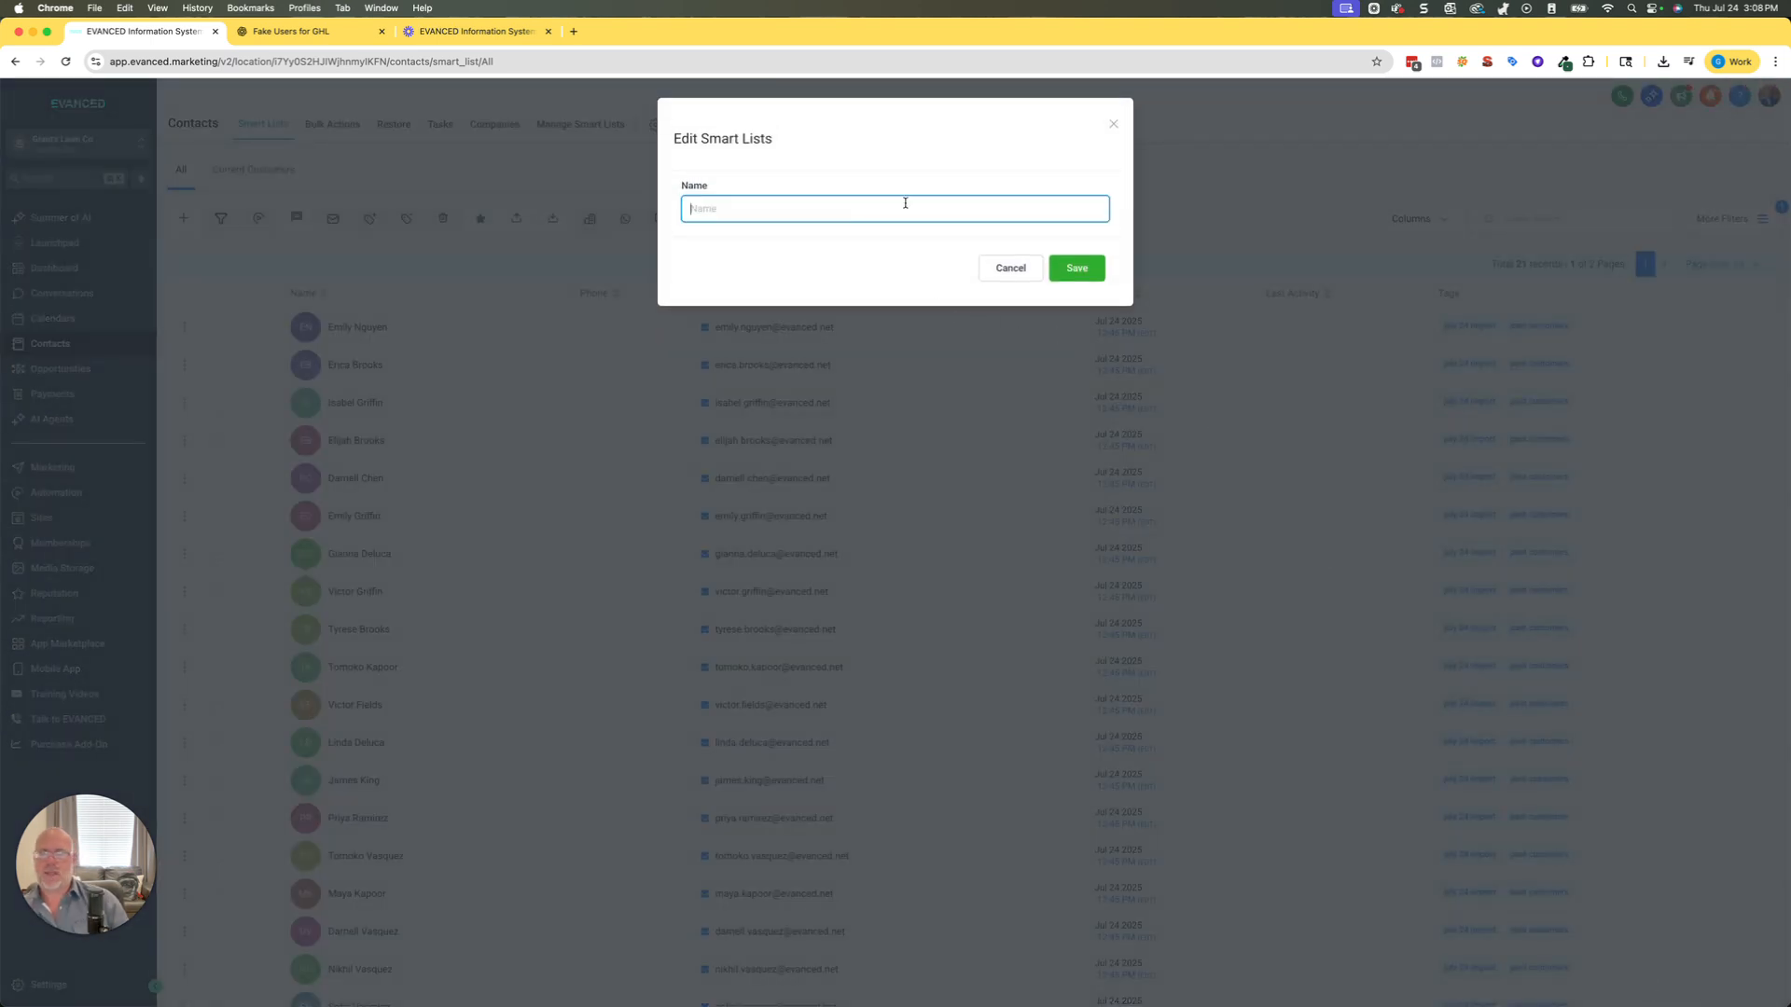
text(Past Customers)
click(1073, 267)
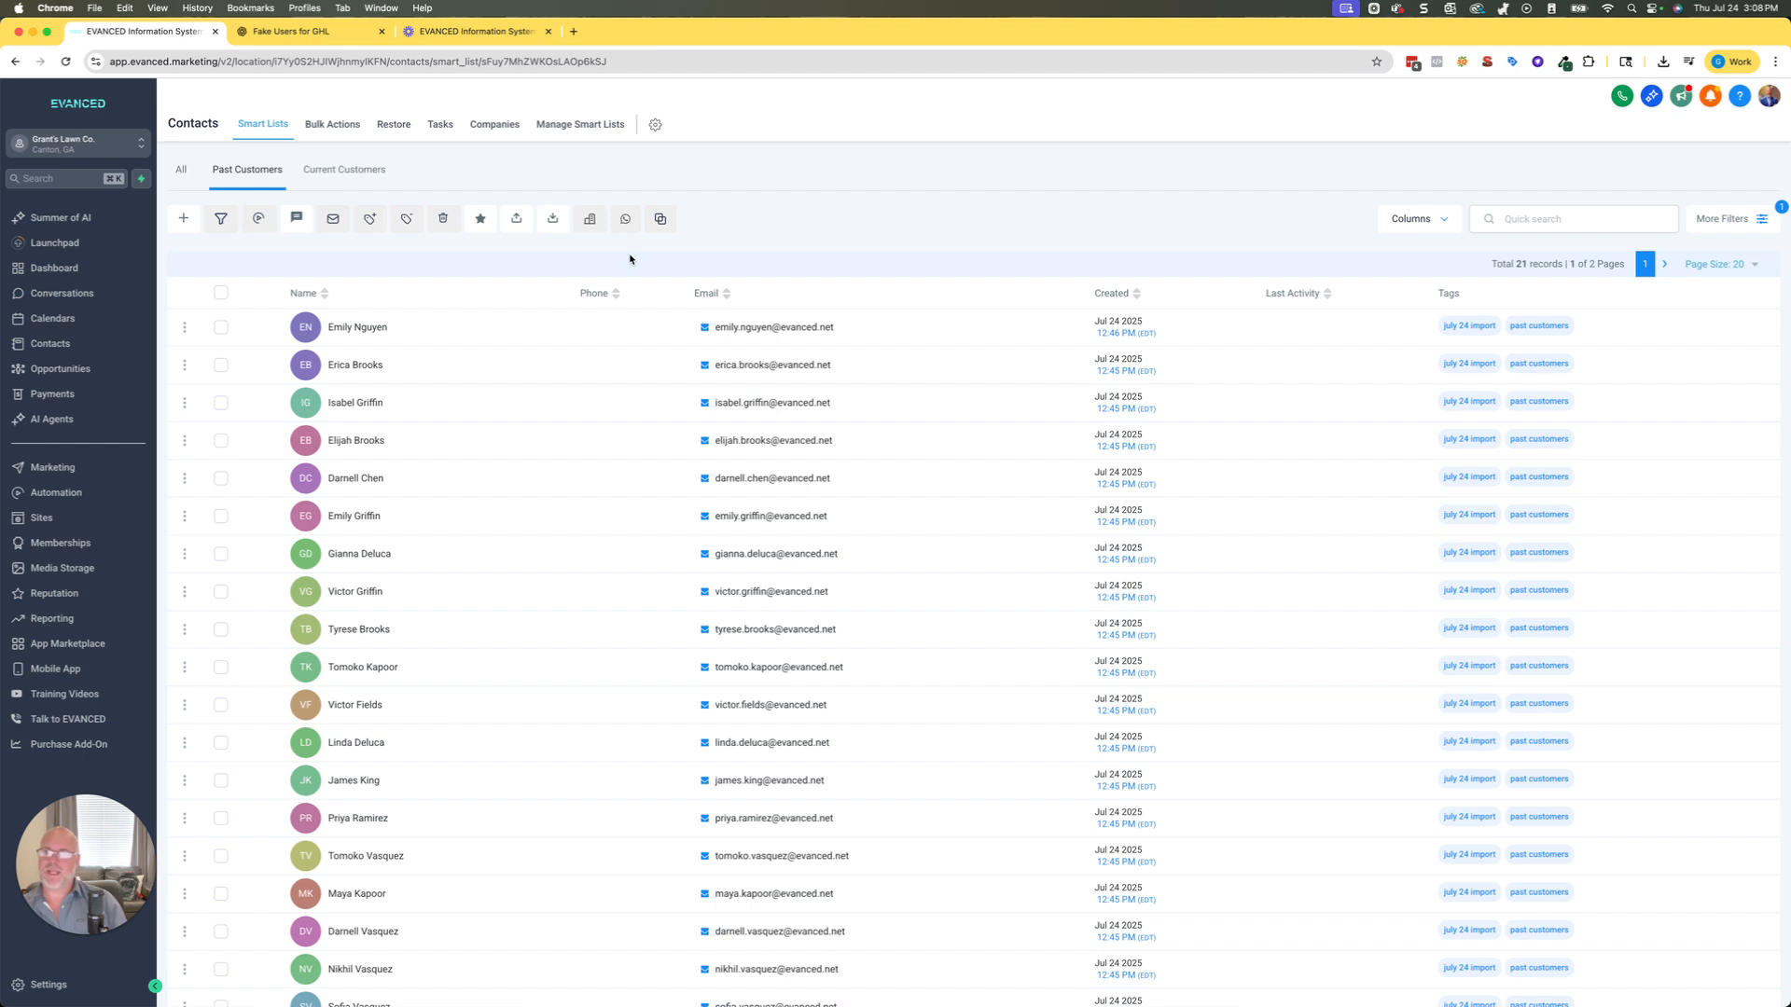
Switch between the Current Customers and Past Customers smart lists and compare their record totals.
click(344, 169)
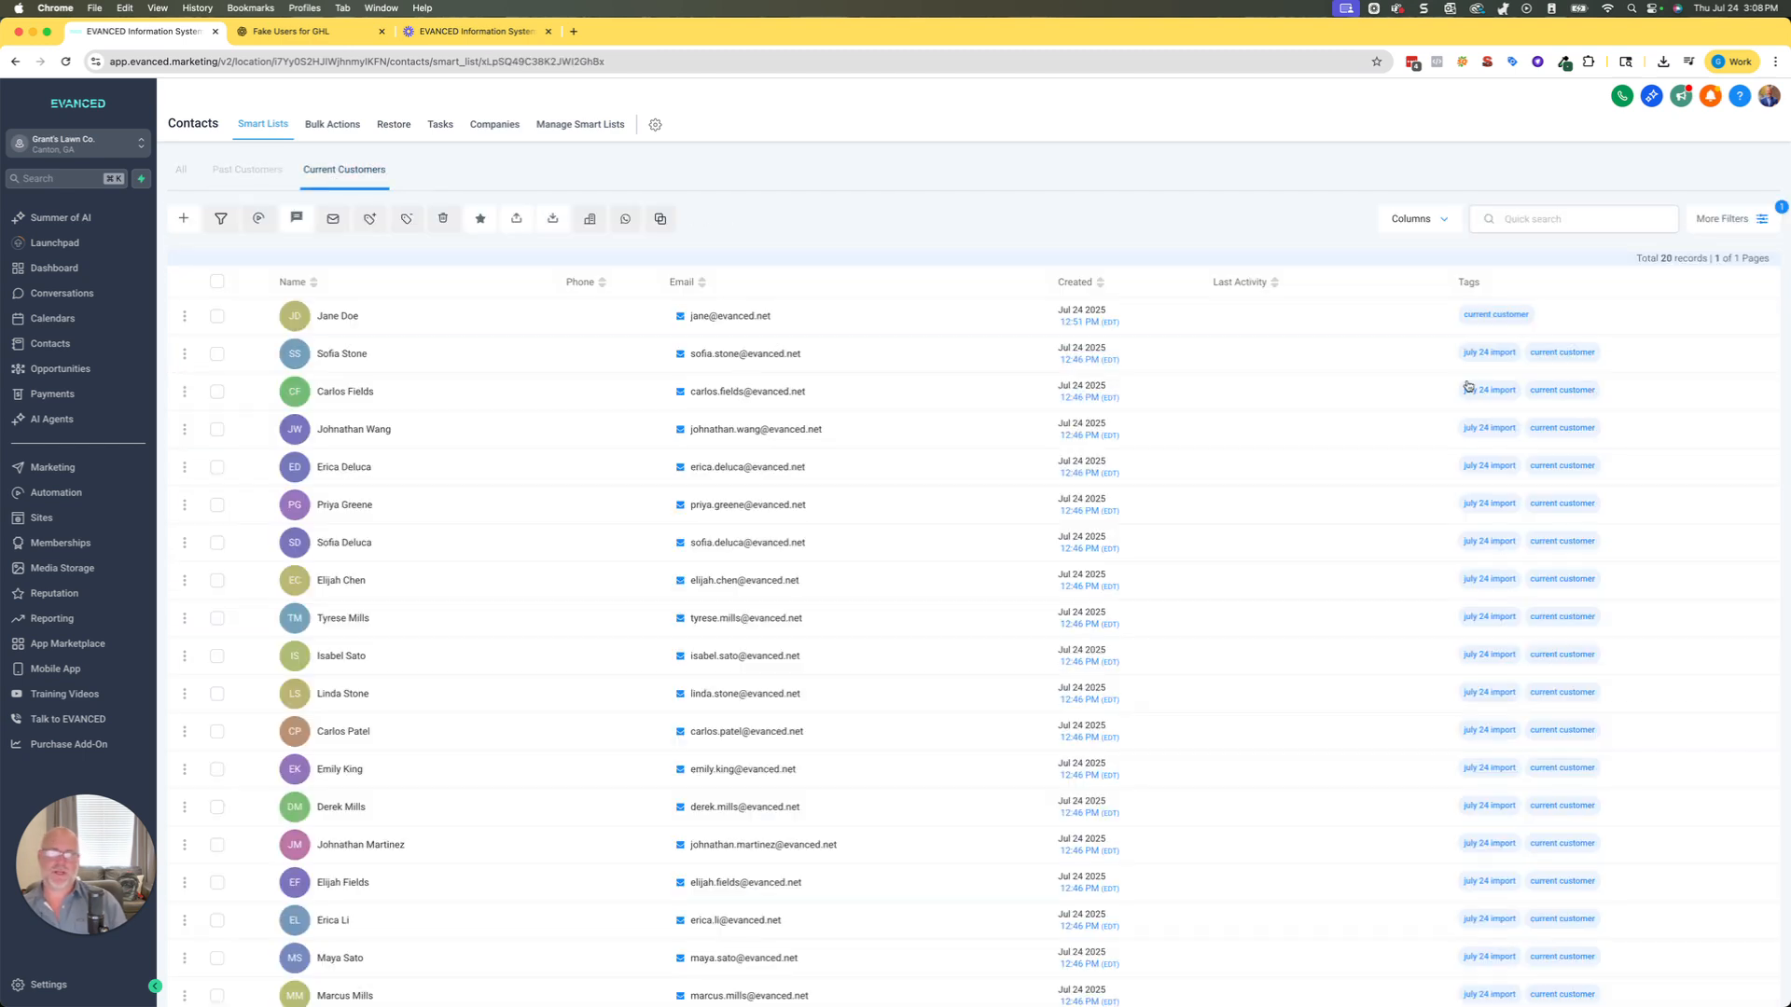
click(260, 174)
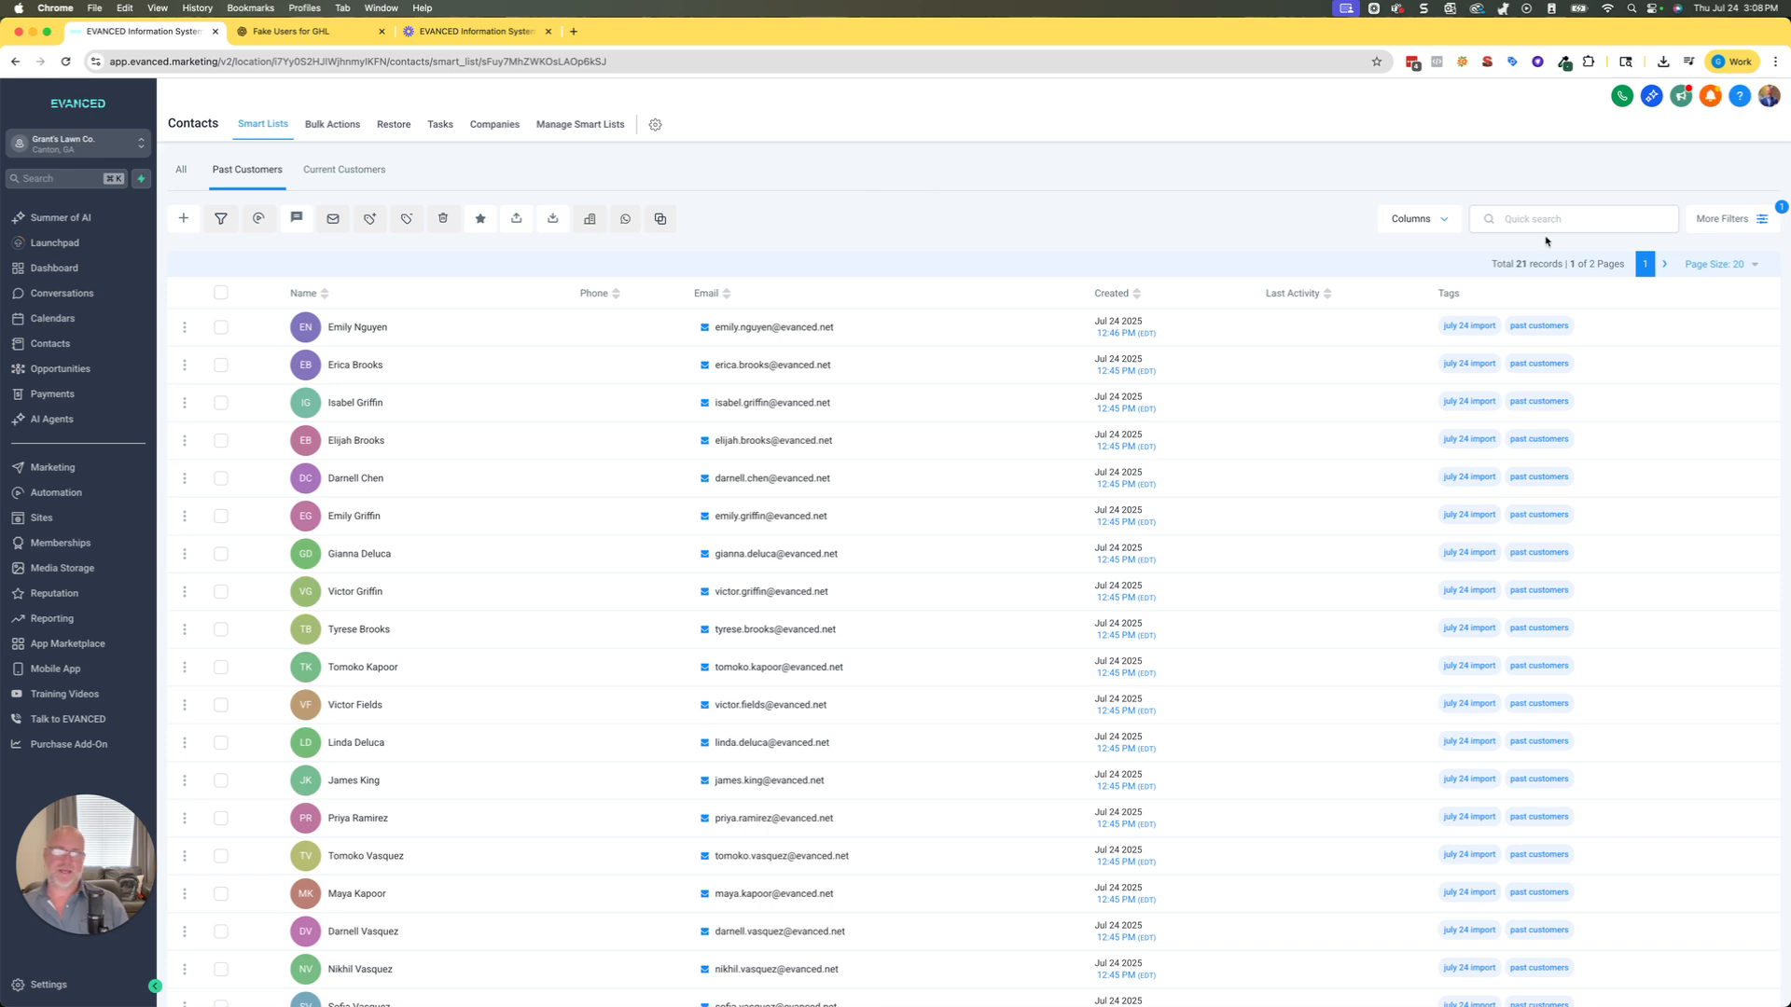
drag(1517, 265, 1534, 264)
Open a contact from page 4 of the All contacts list and add the "past customers" tag to it.
click(181, 171)
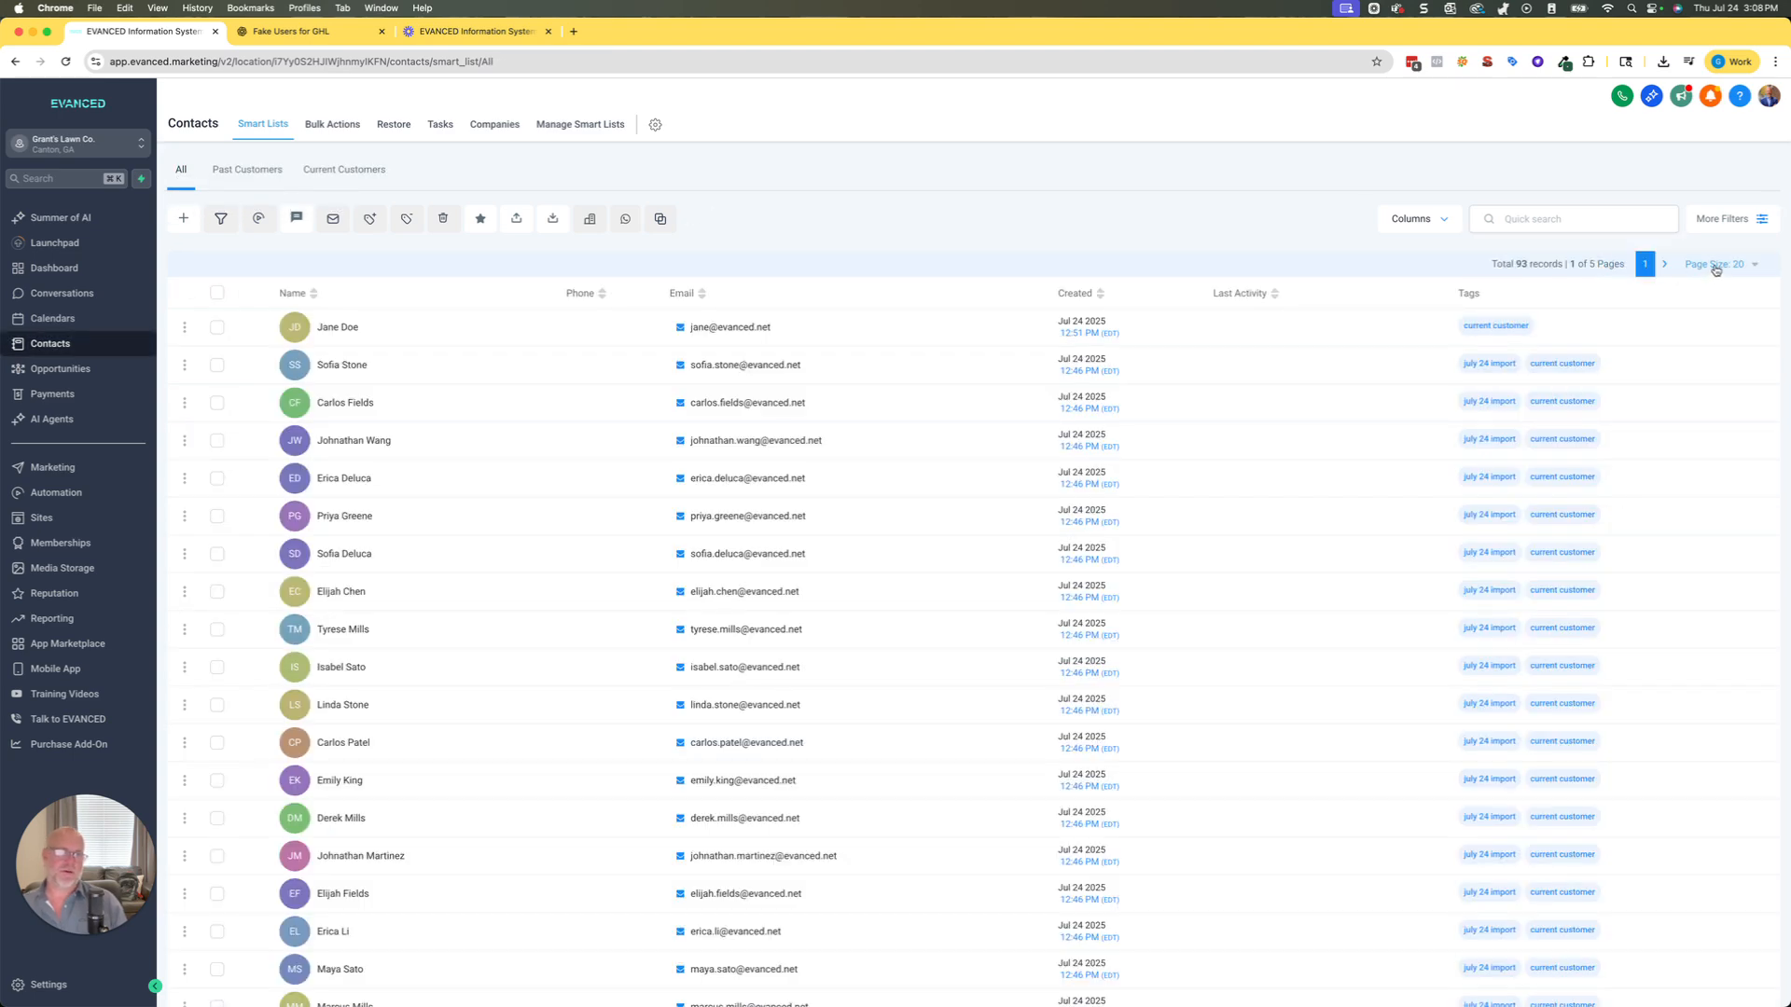
click(1662, 265)
click(1662, 265)
click(1662, 265)
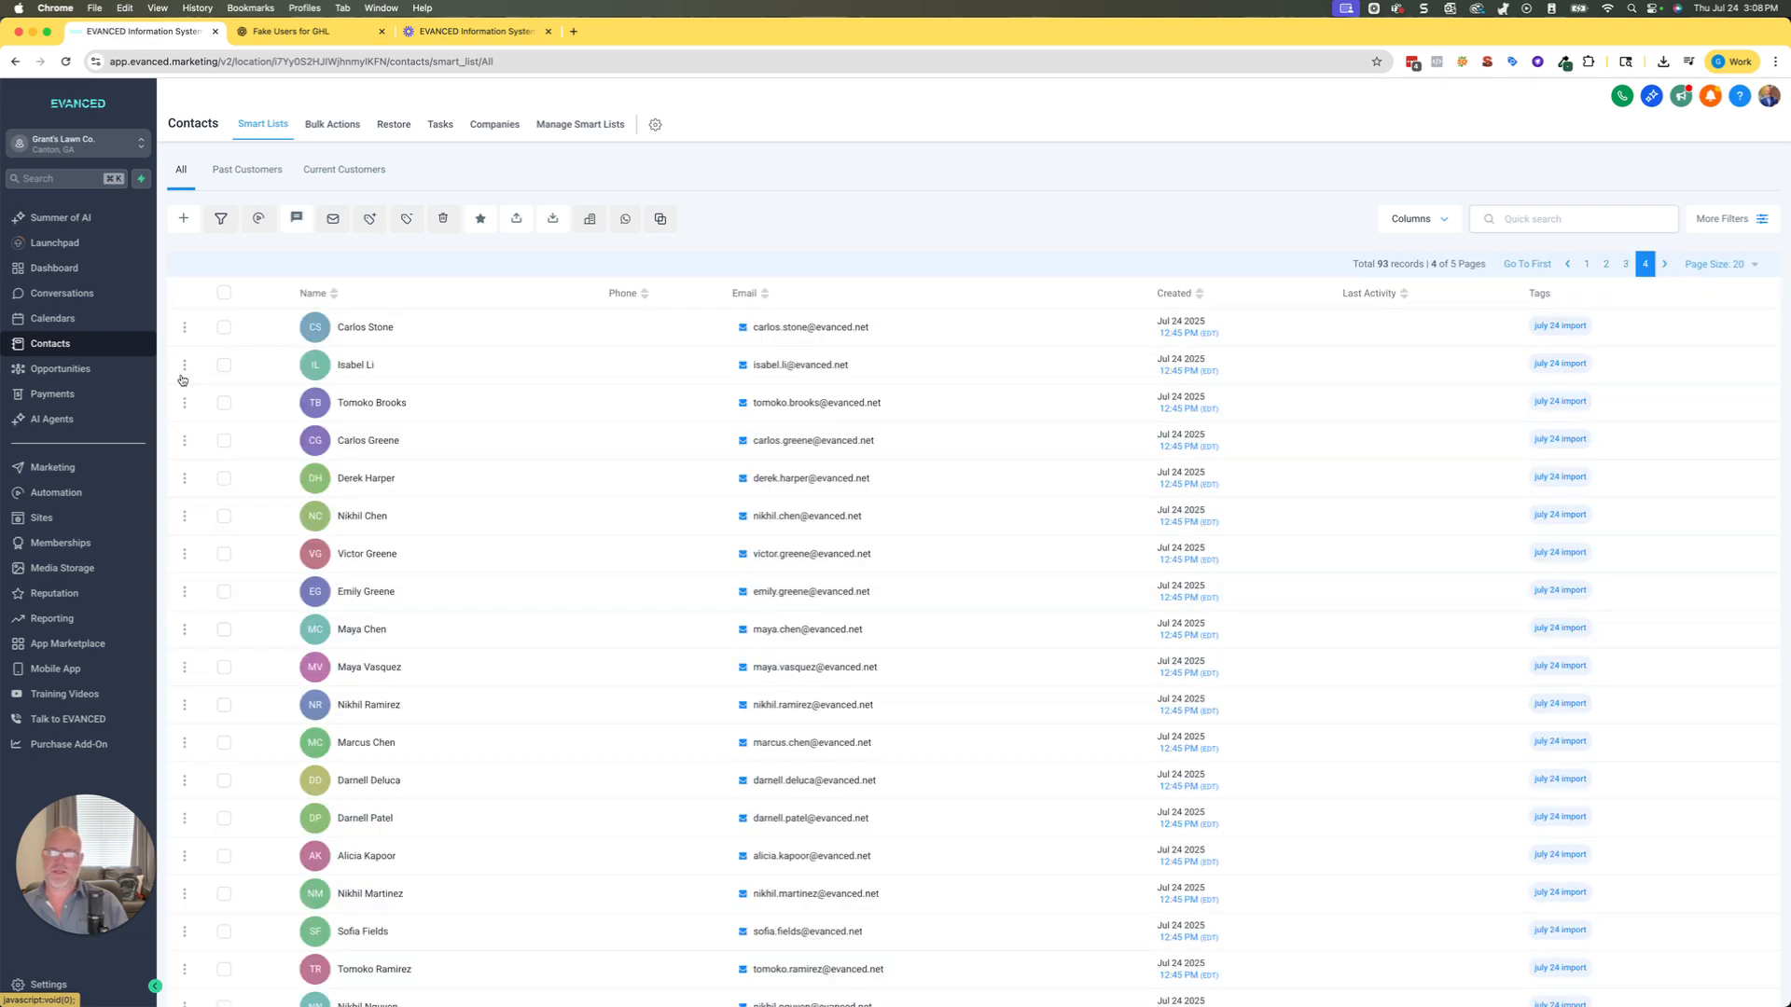
click(361, 328)
scroll(422, 839, down, 5)
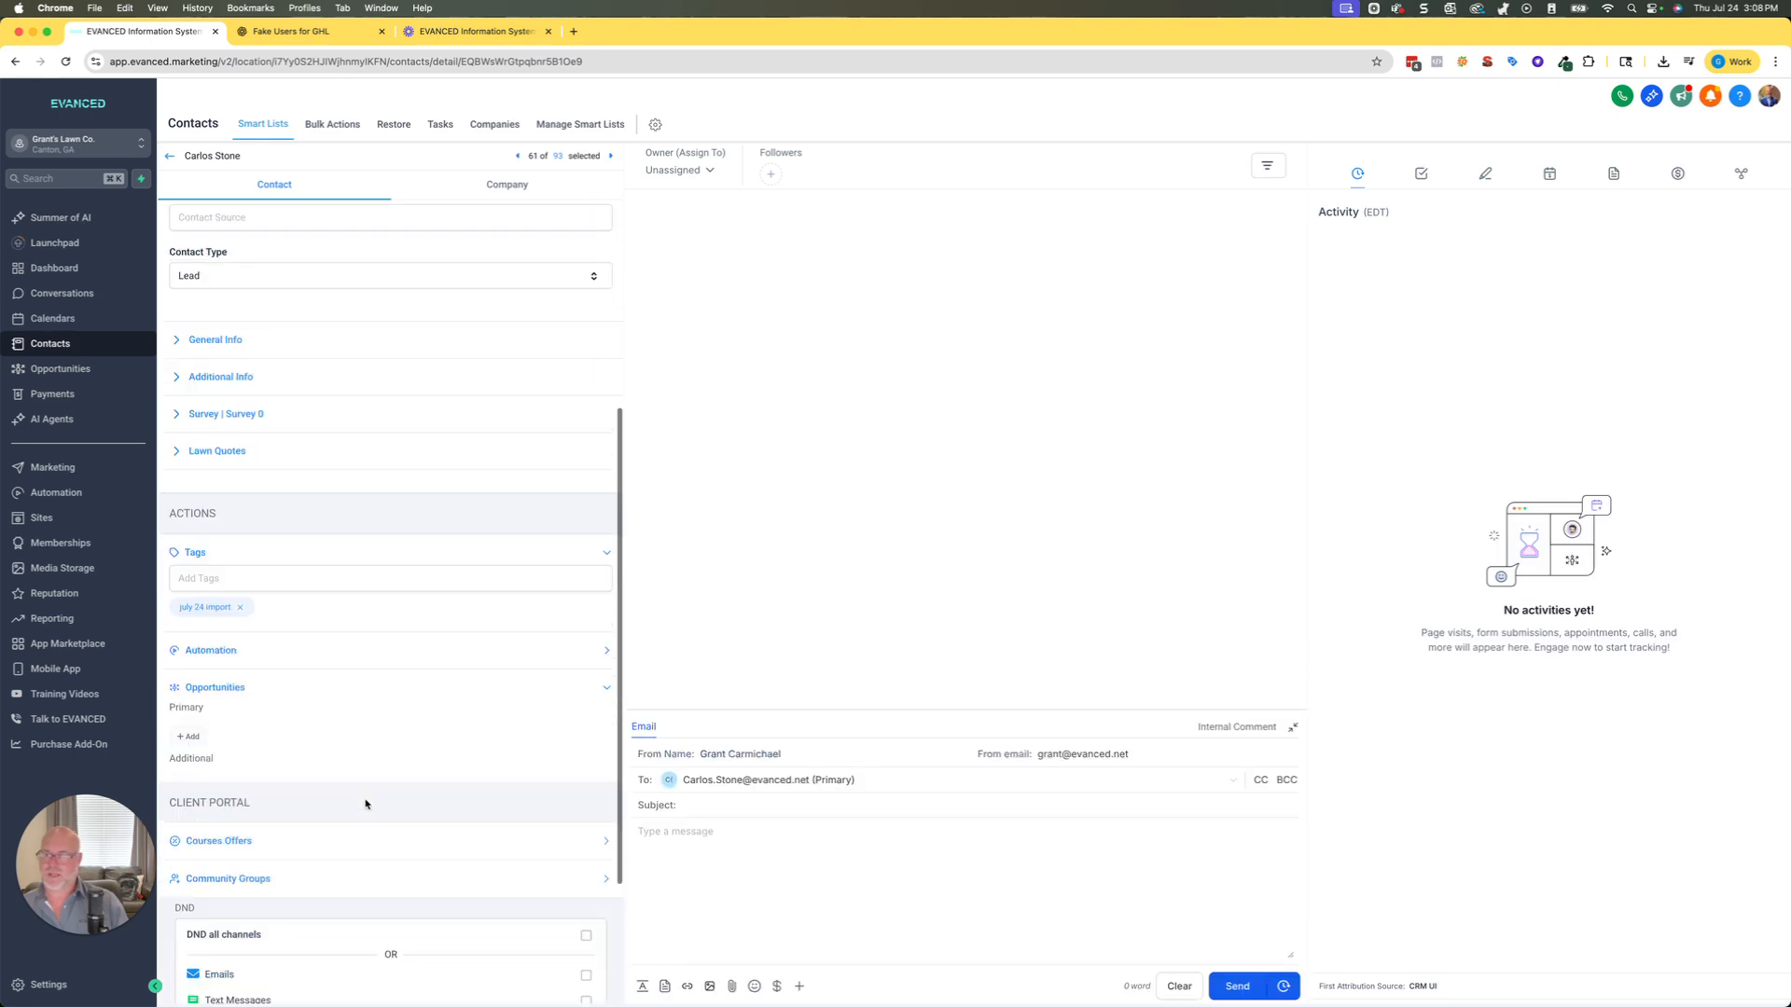
click(215, 456)
click(215, 506)
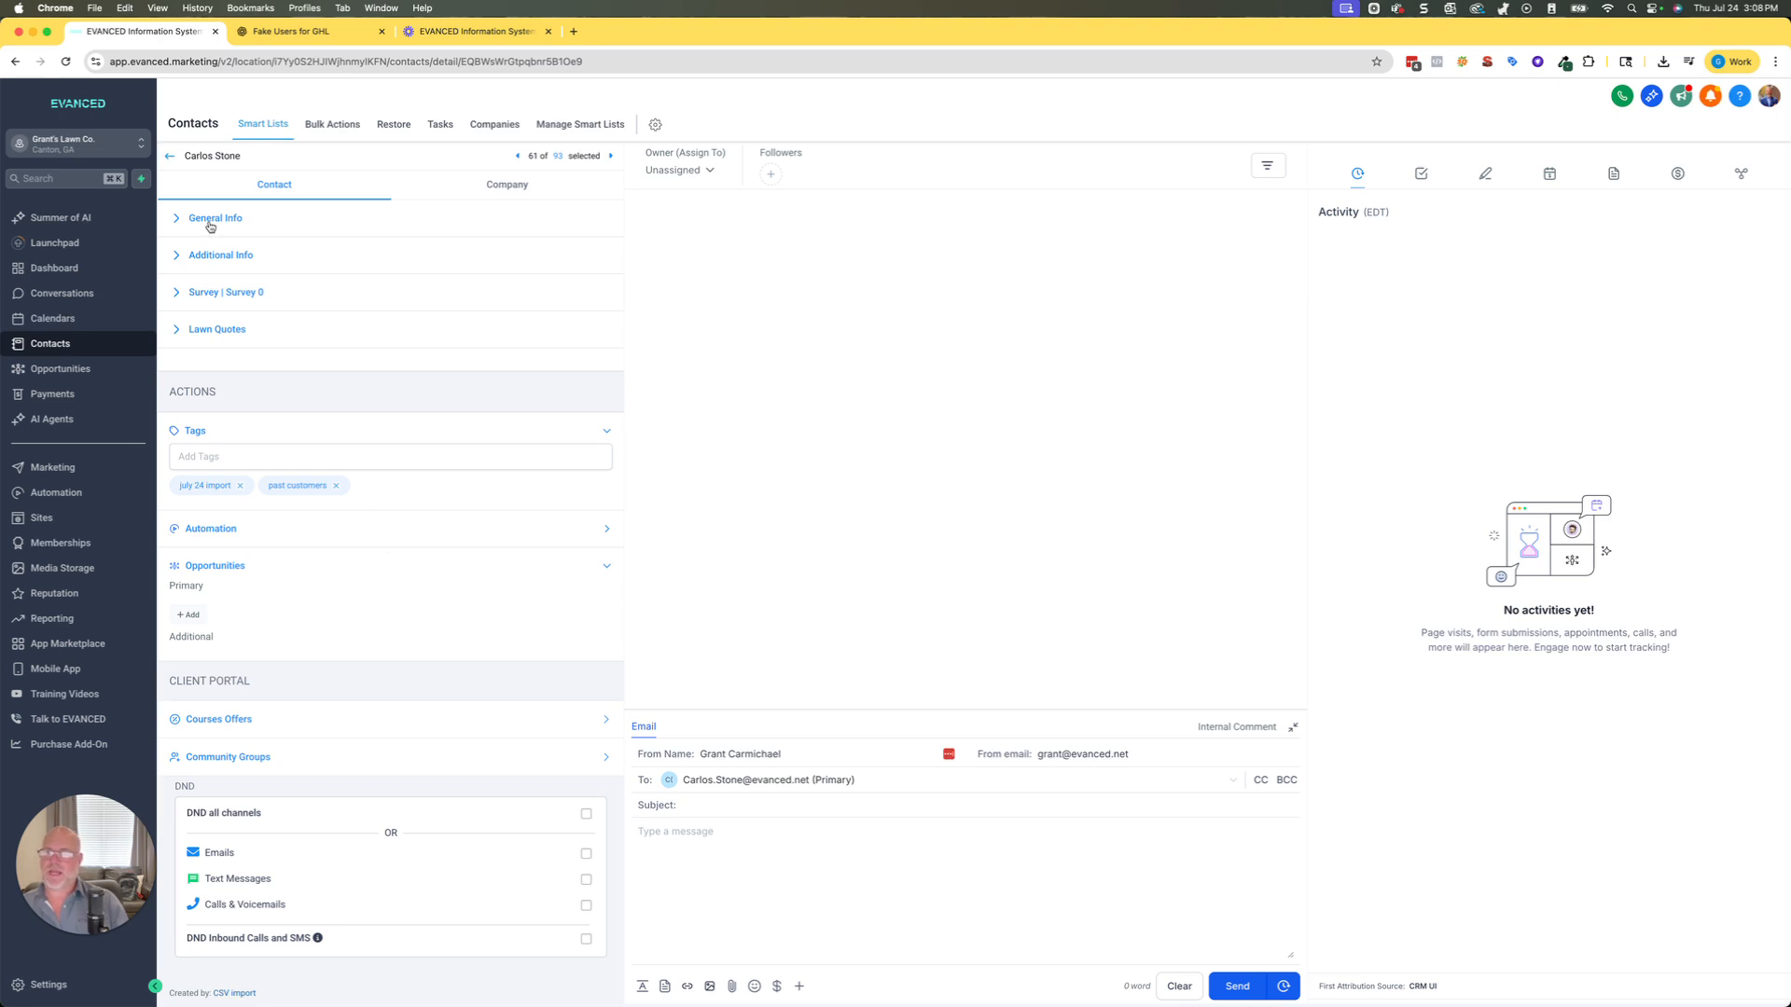
Return to the Past Customers smart list and check its total record count.
click(169, 158)
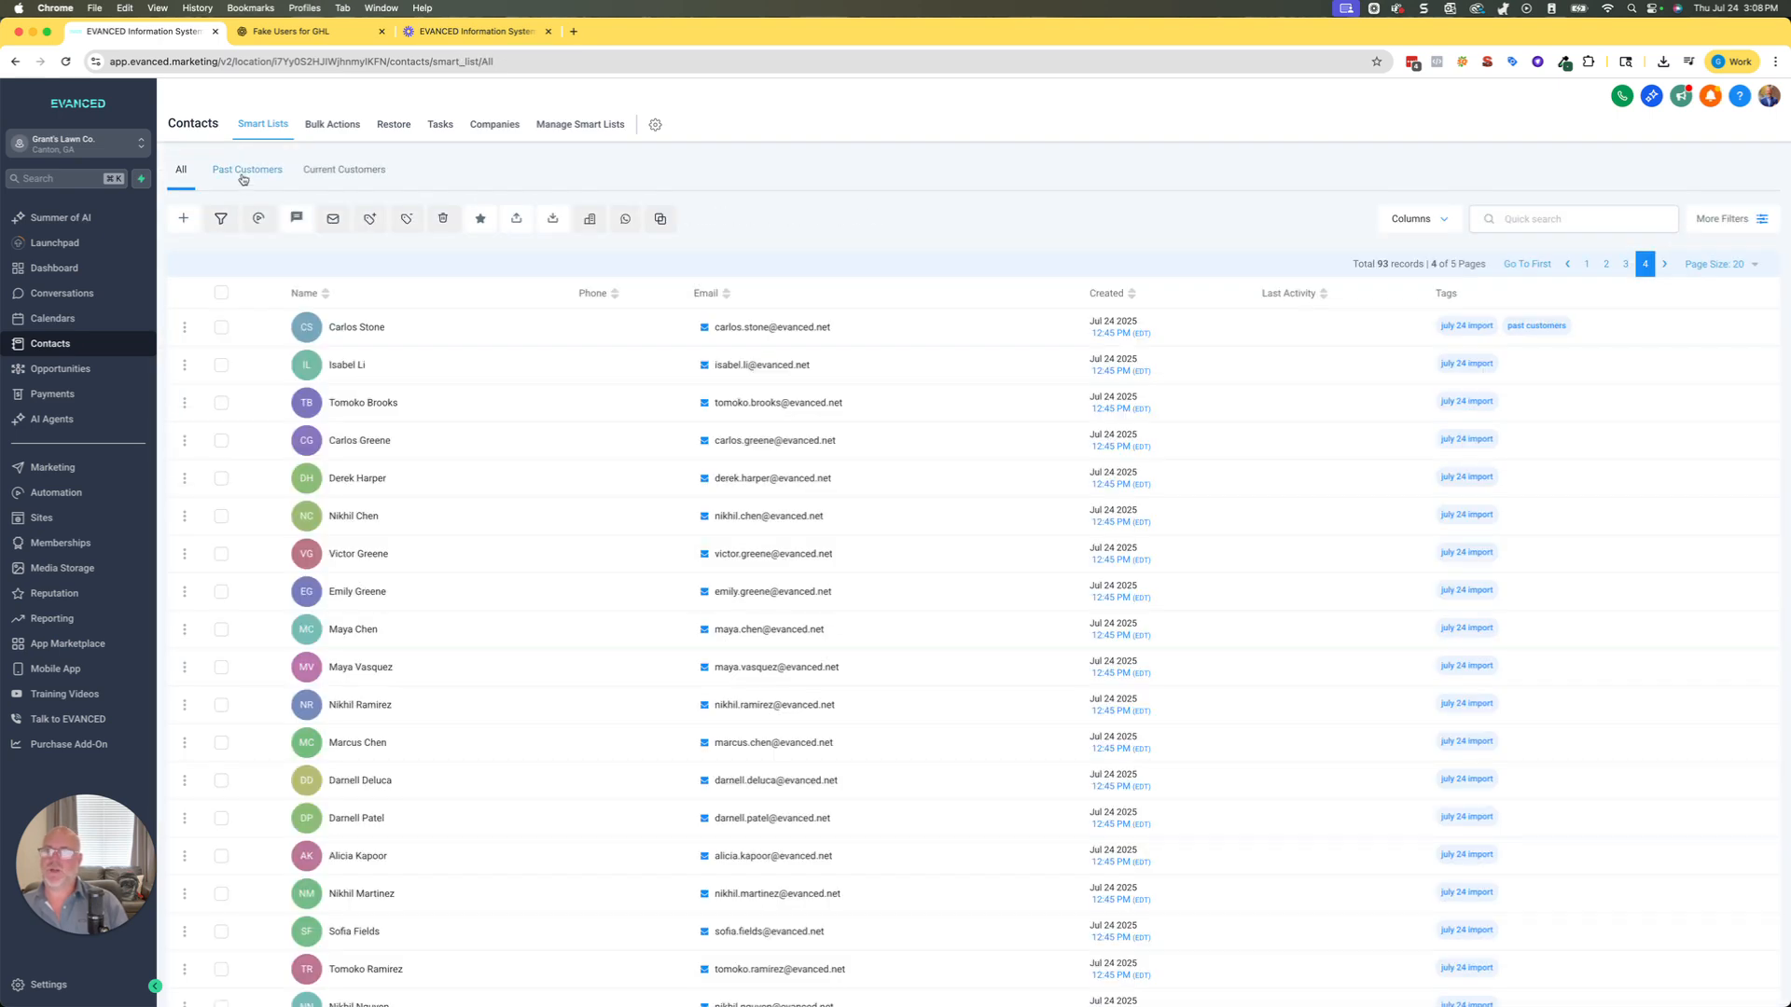
click(242, 173)
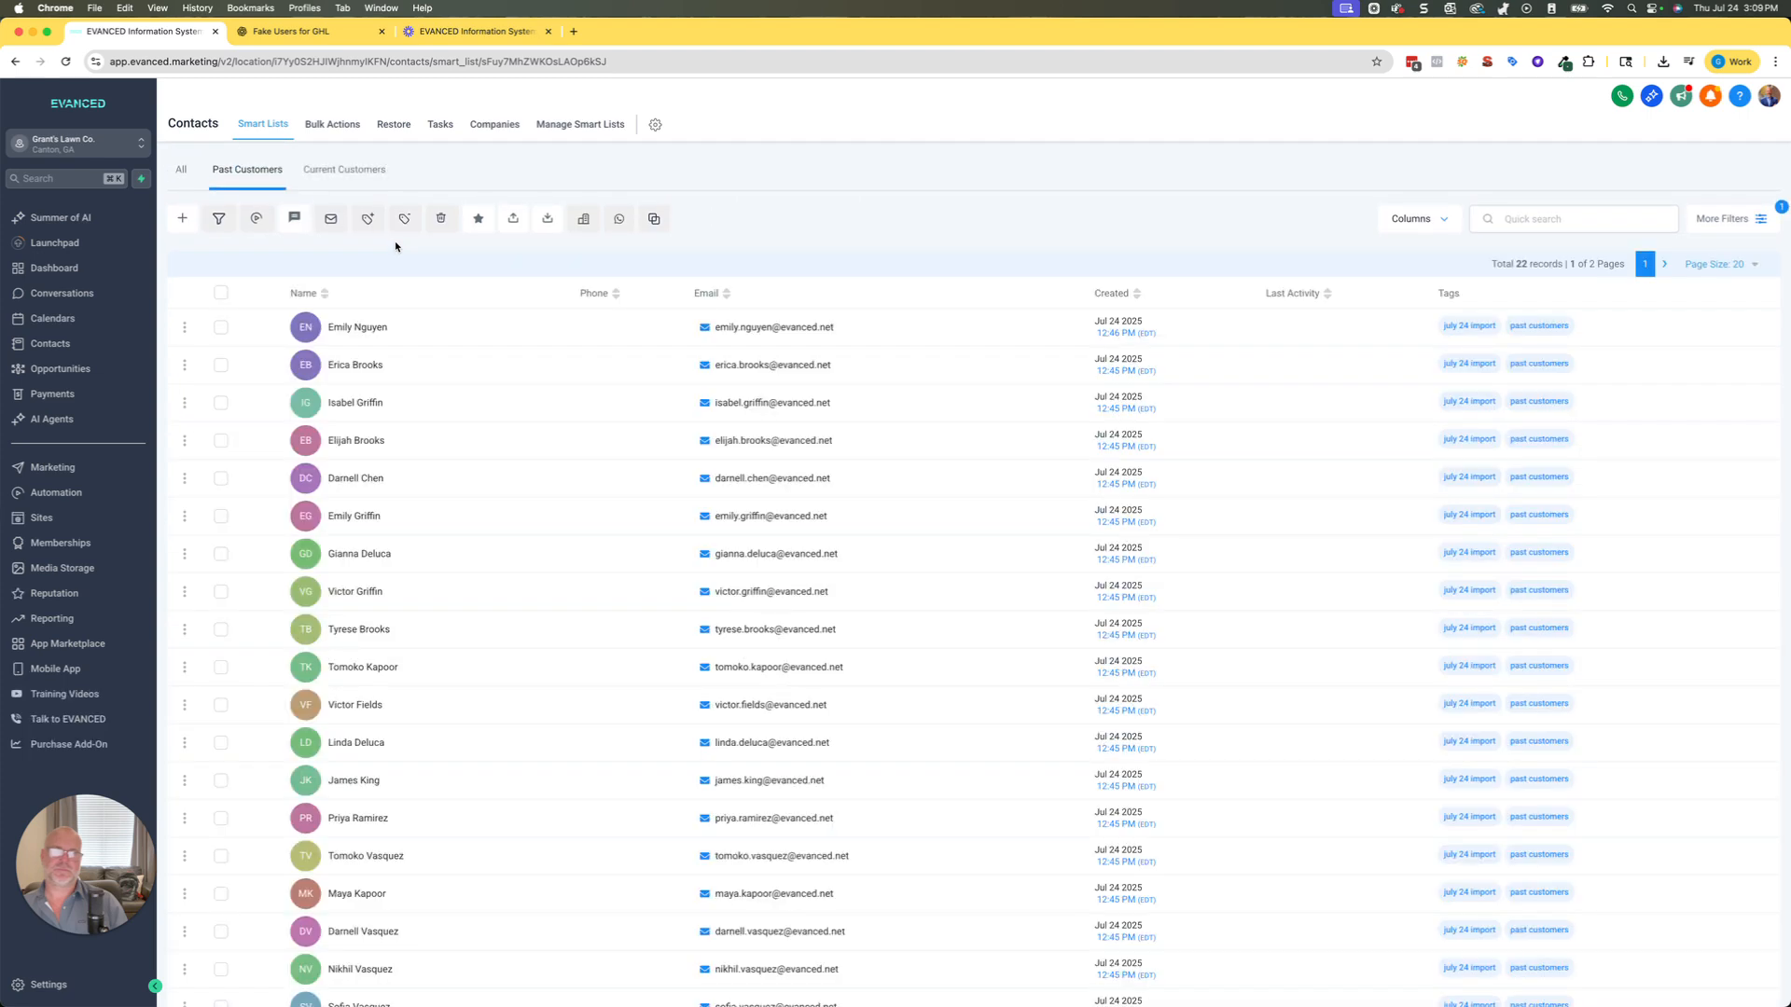
drag(1483, 268, 1569, 266)
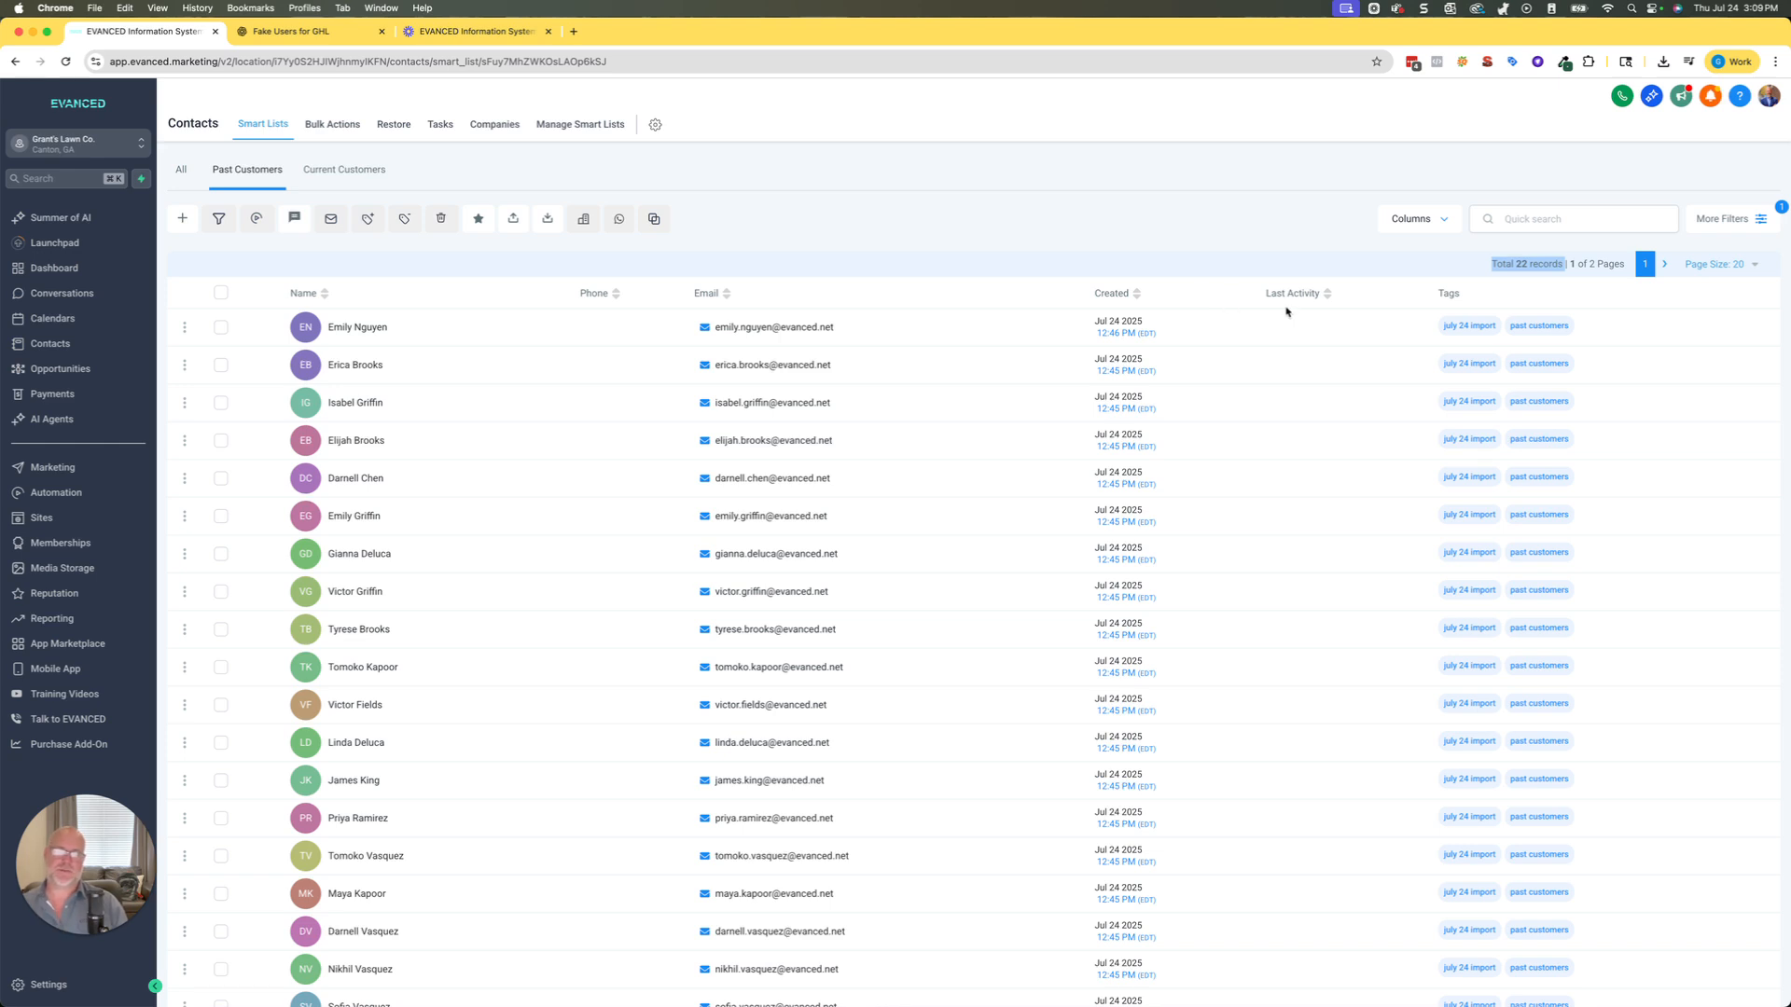
click(1056, 225)
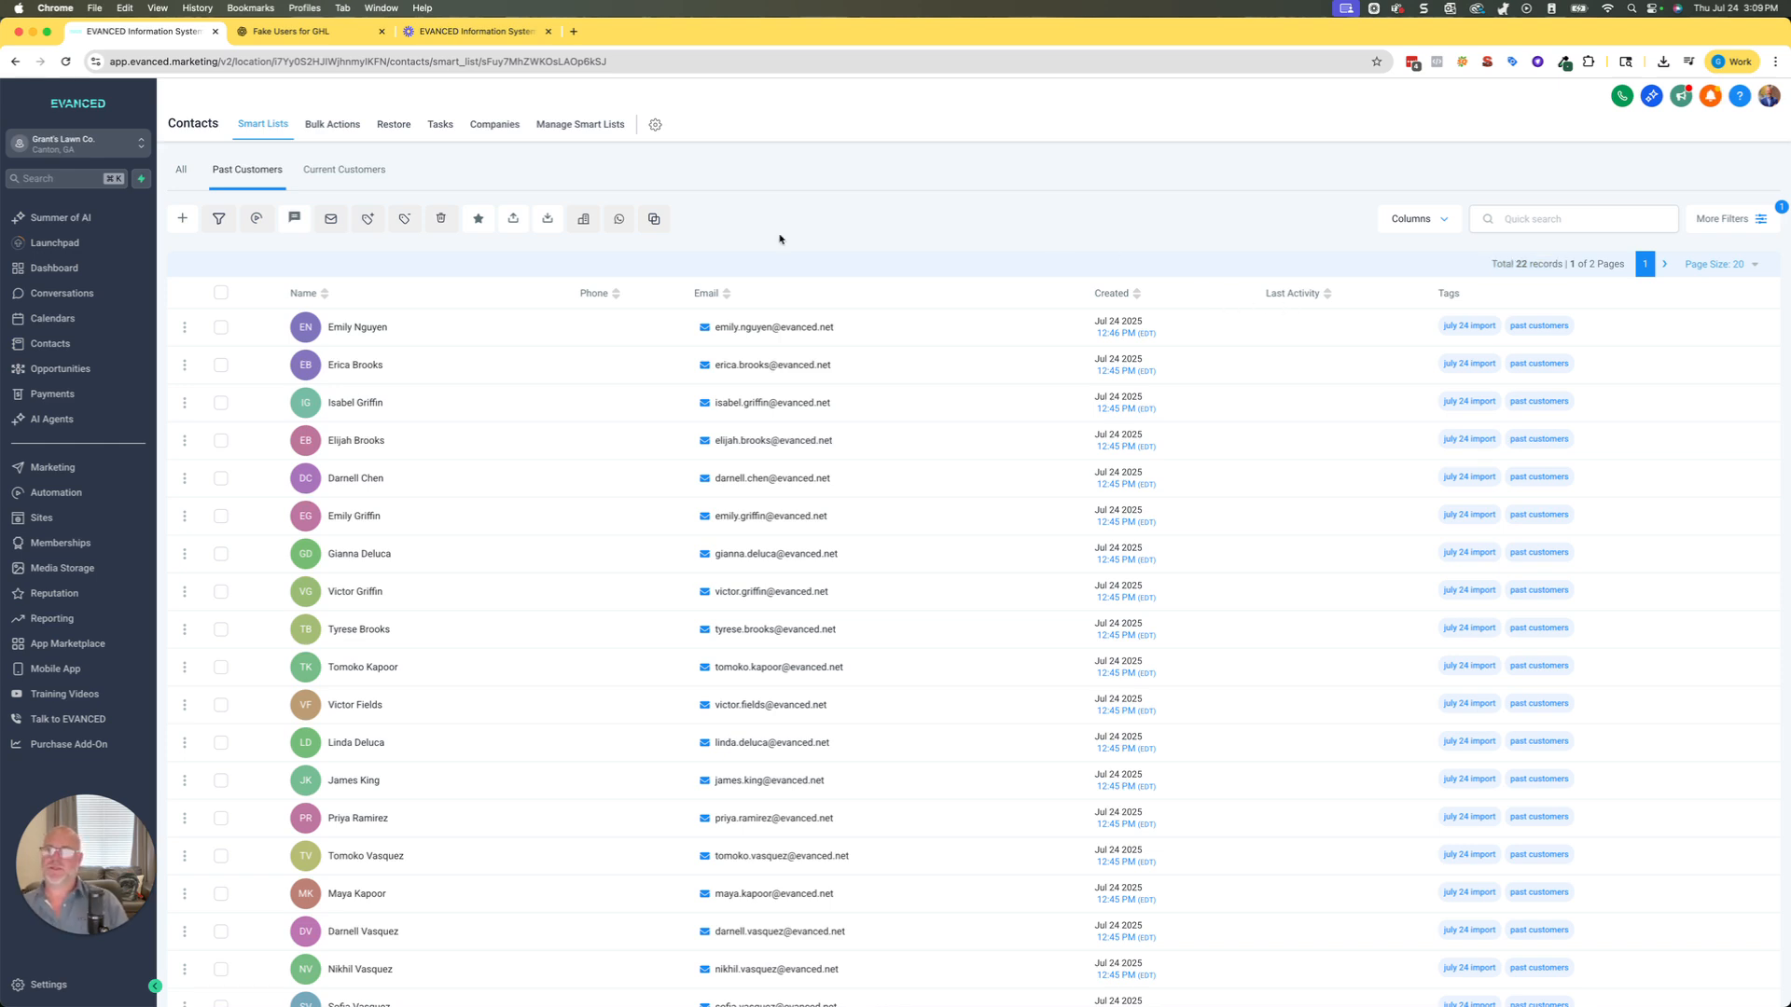
Review the tags list in the account settings, then go back to the contacts.
click(37, 985)
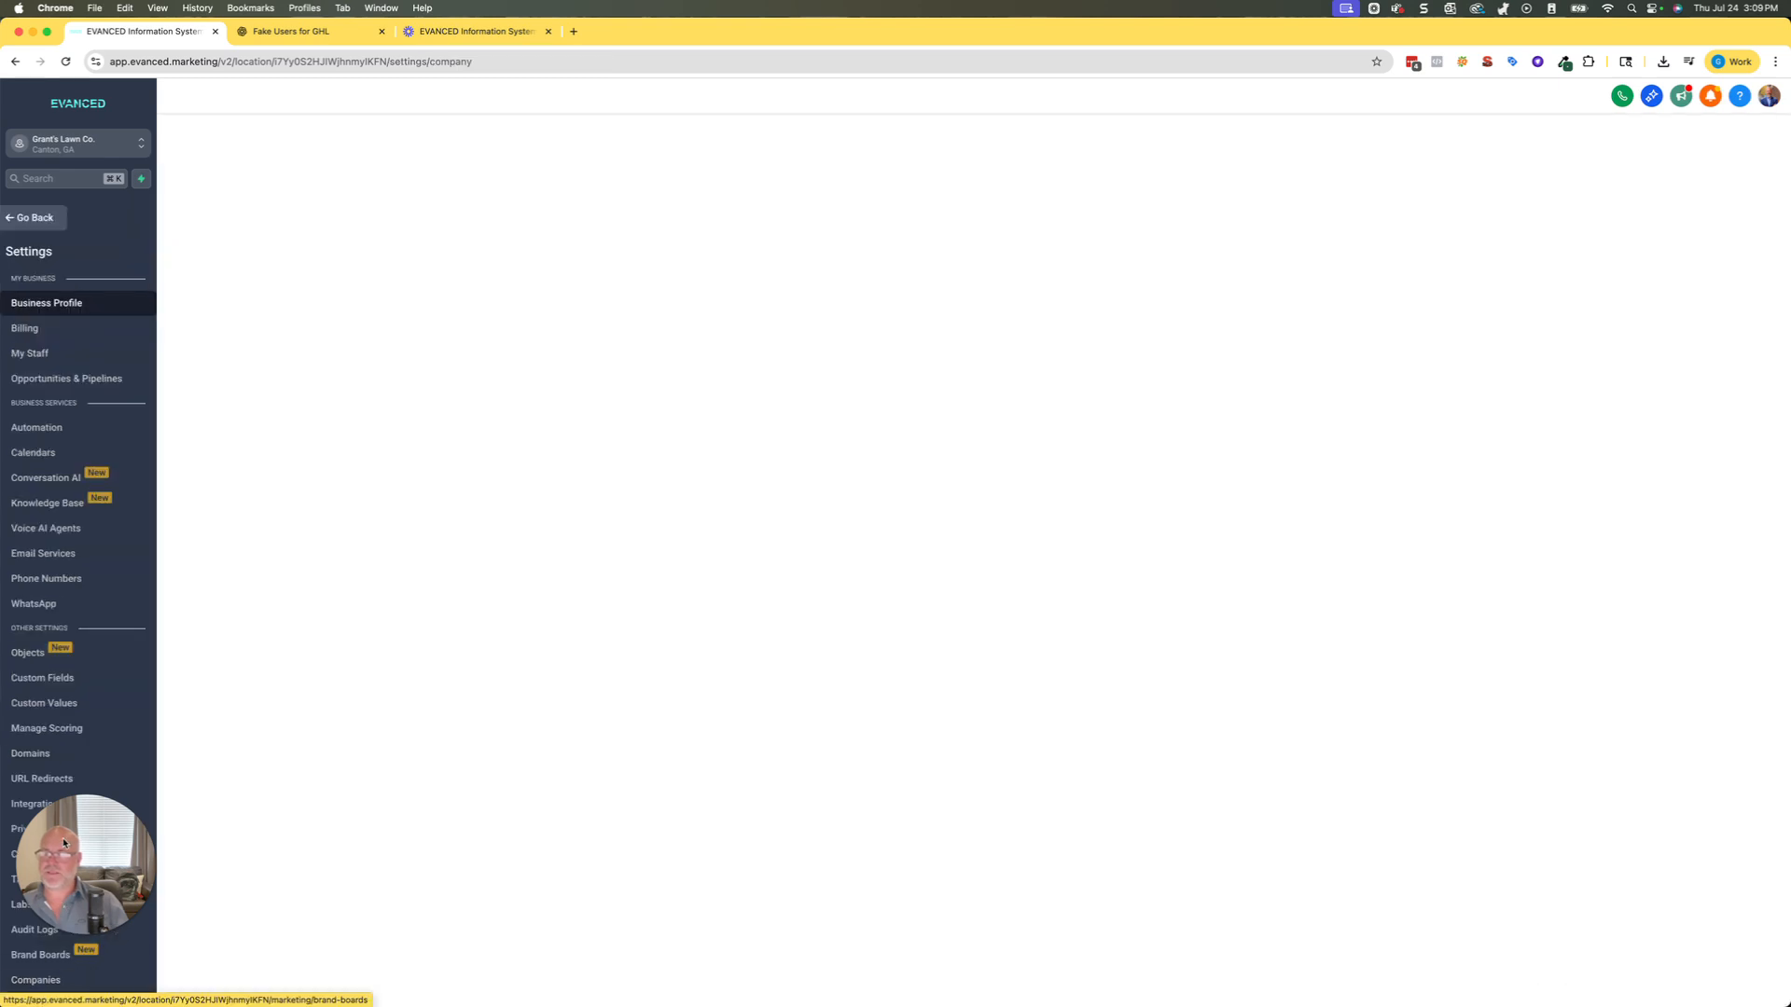
click(21, 880)
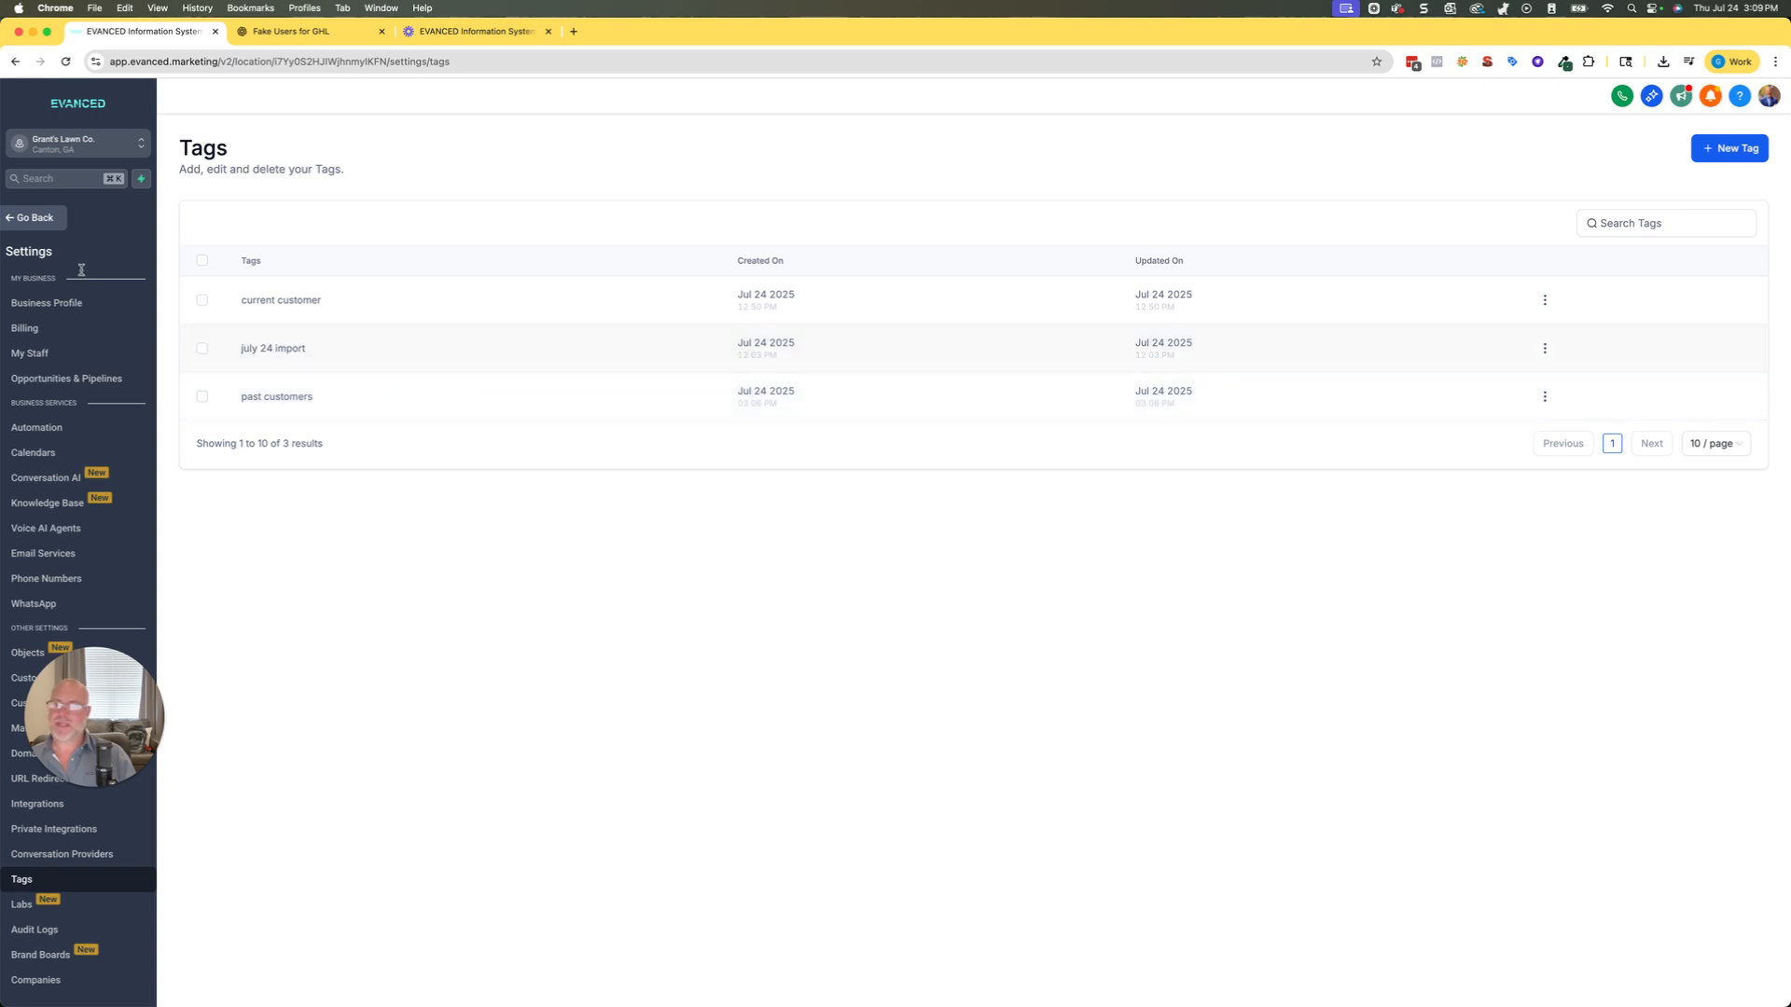
click(27, 221)
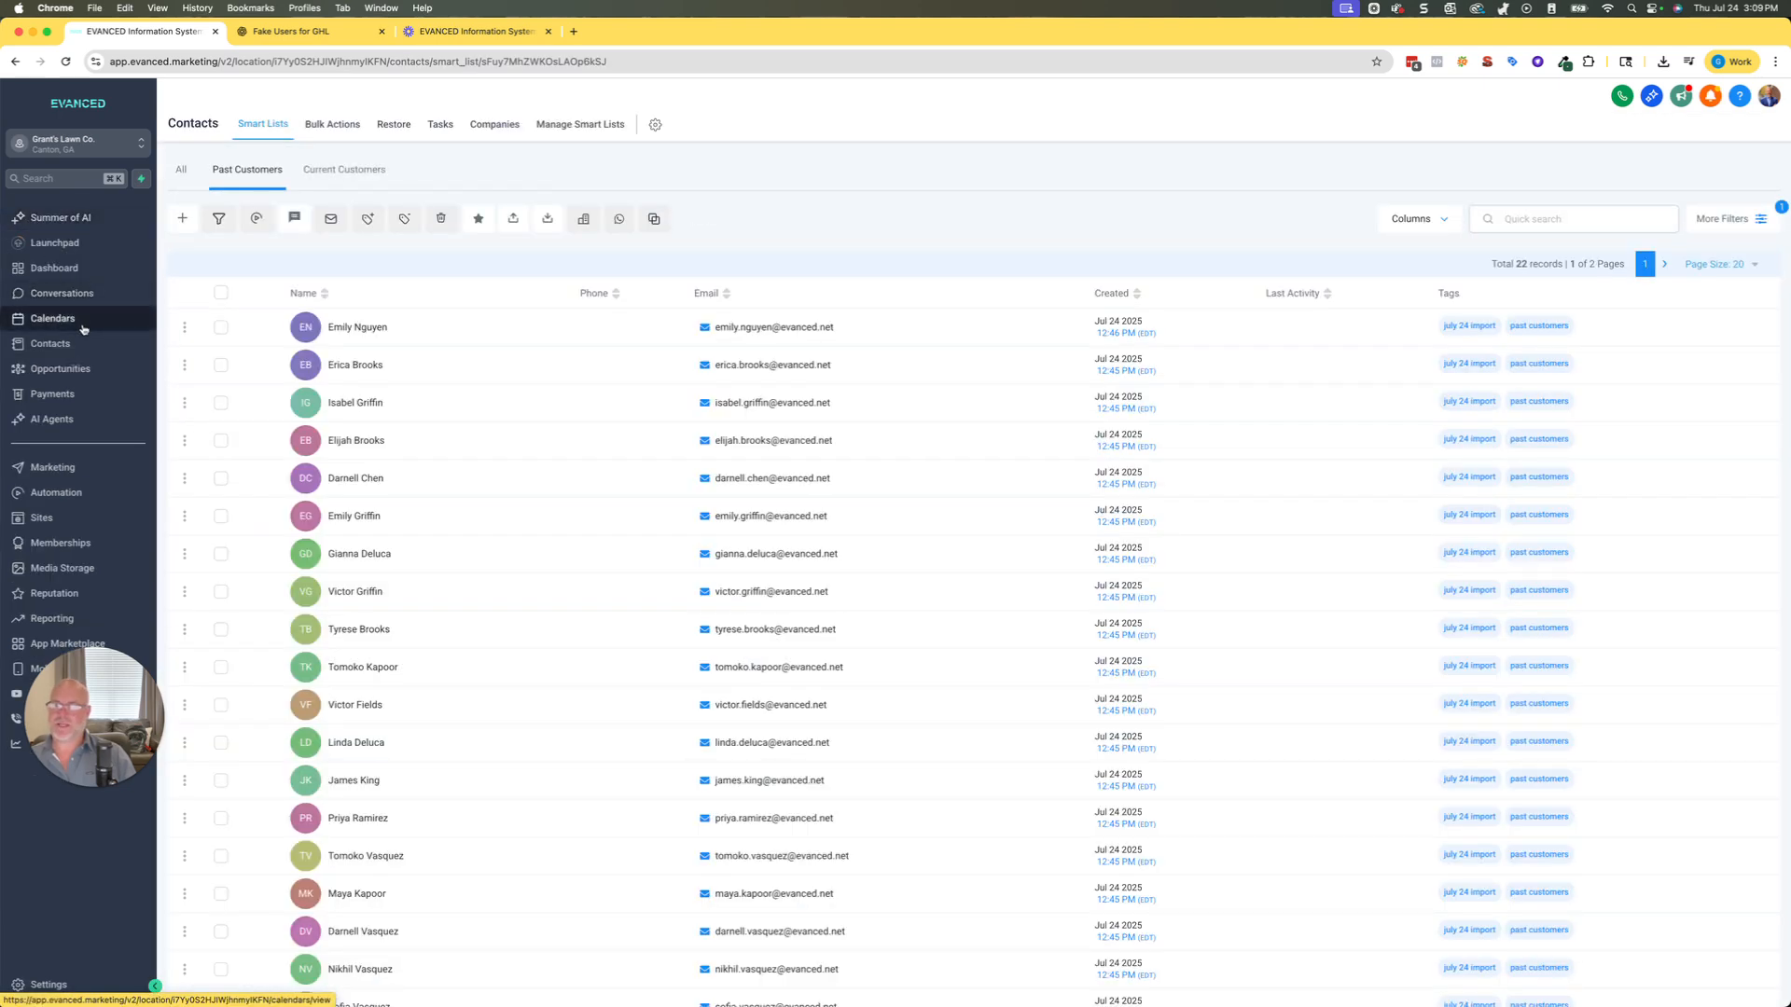
Open the Current Customers smart list and select all of its contacts.
click(84, 344)
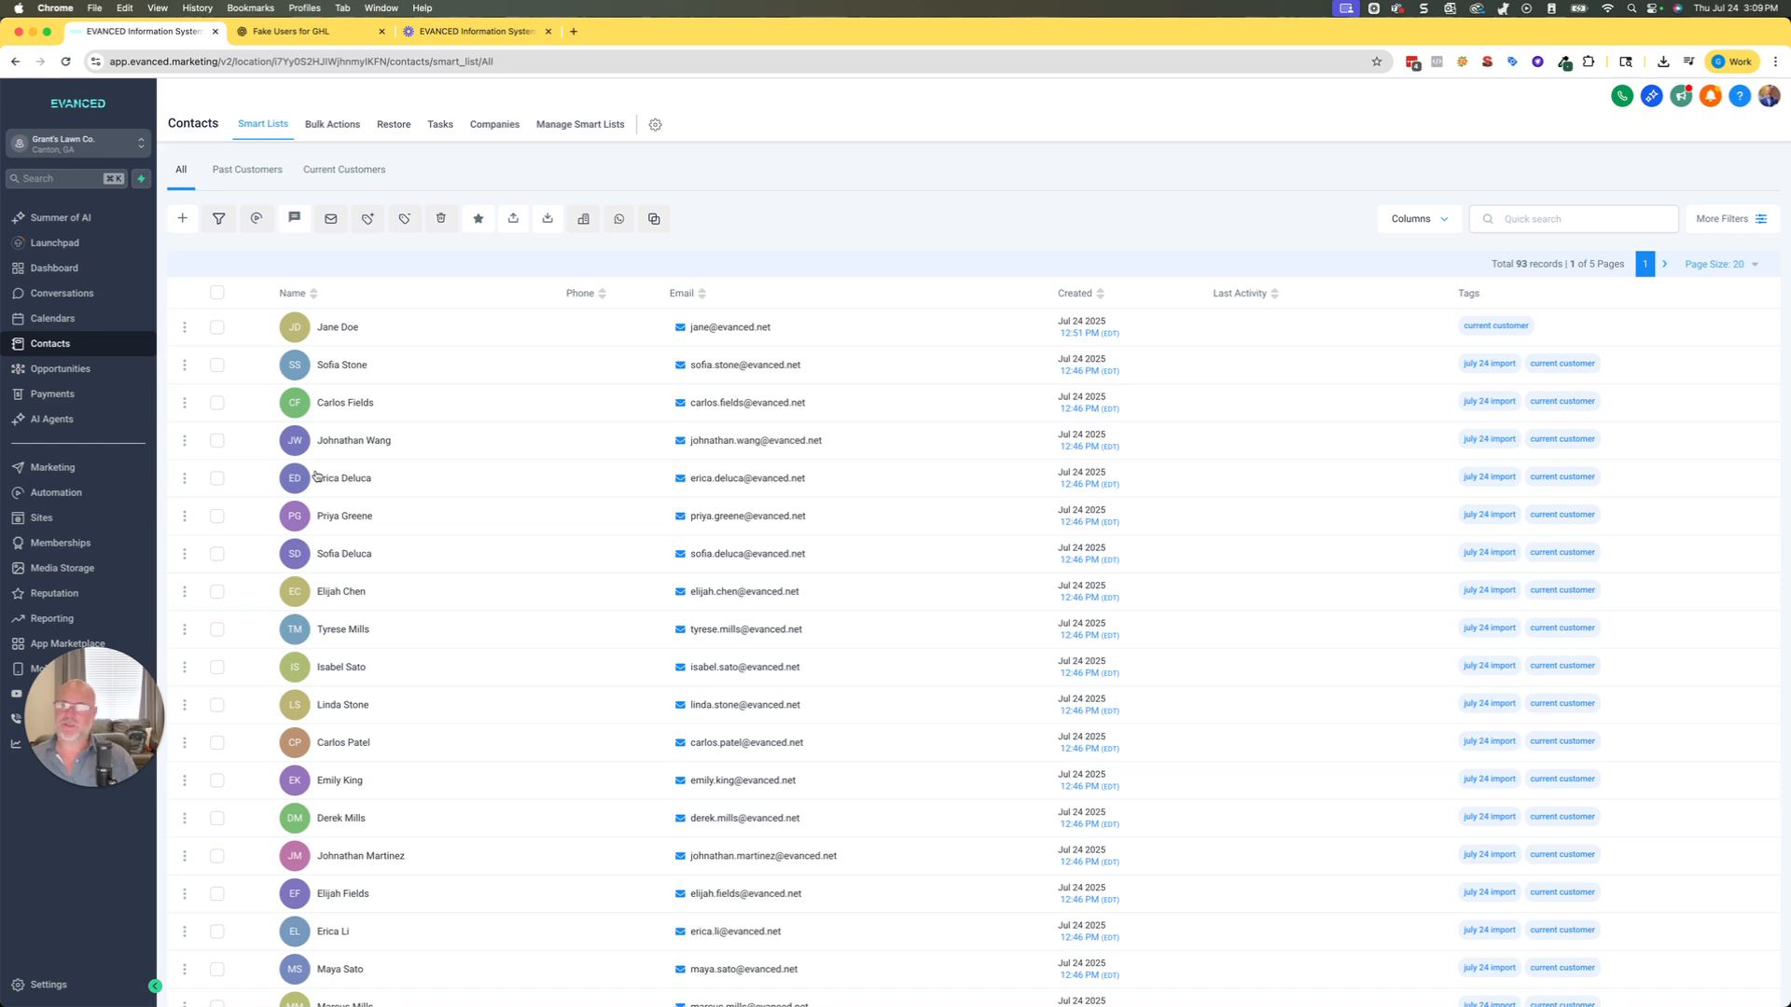
click(353, 177)
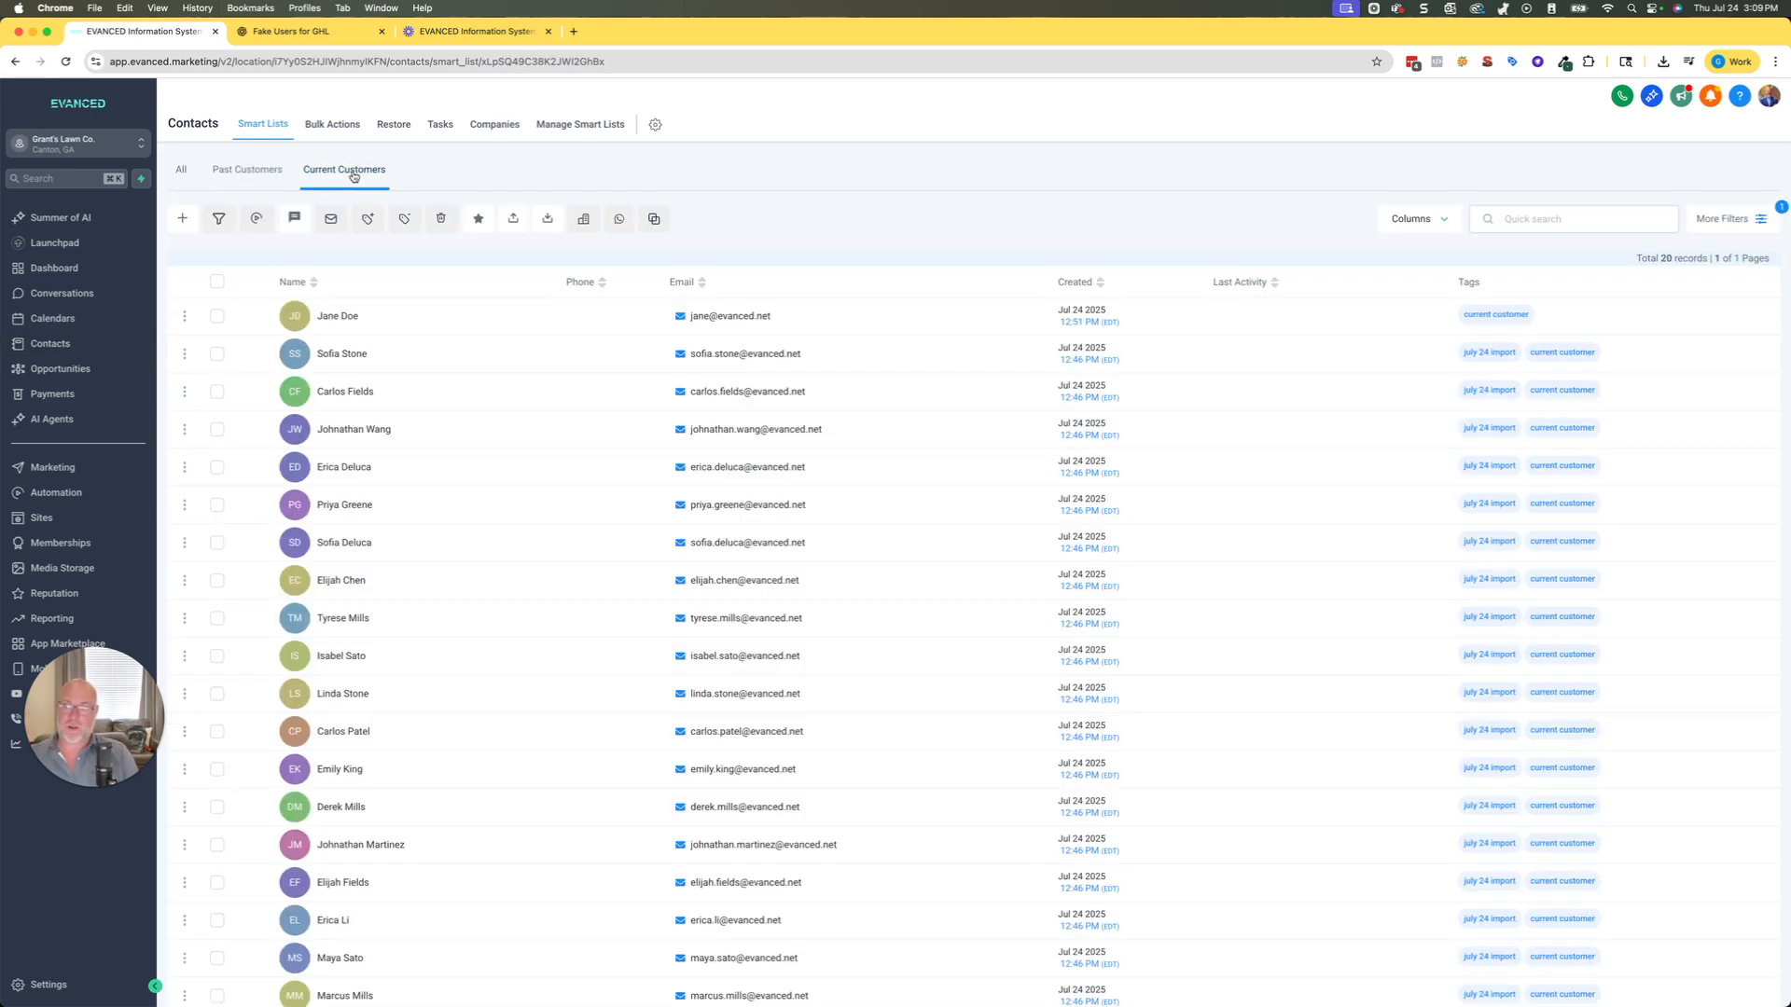
click(216, 281)
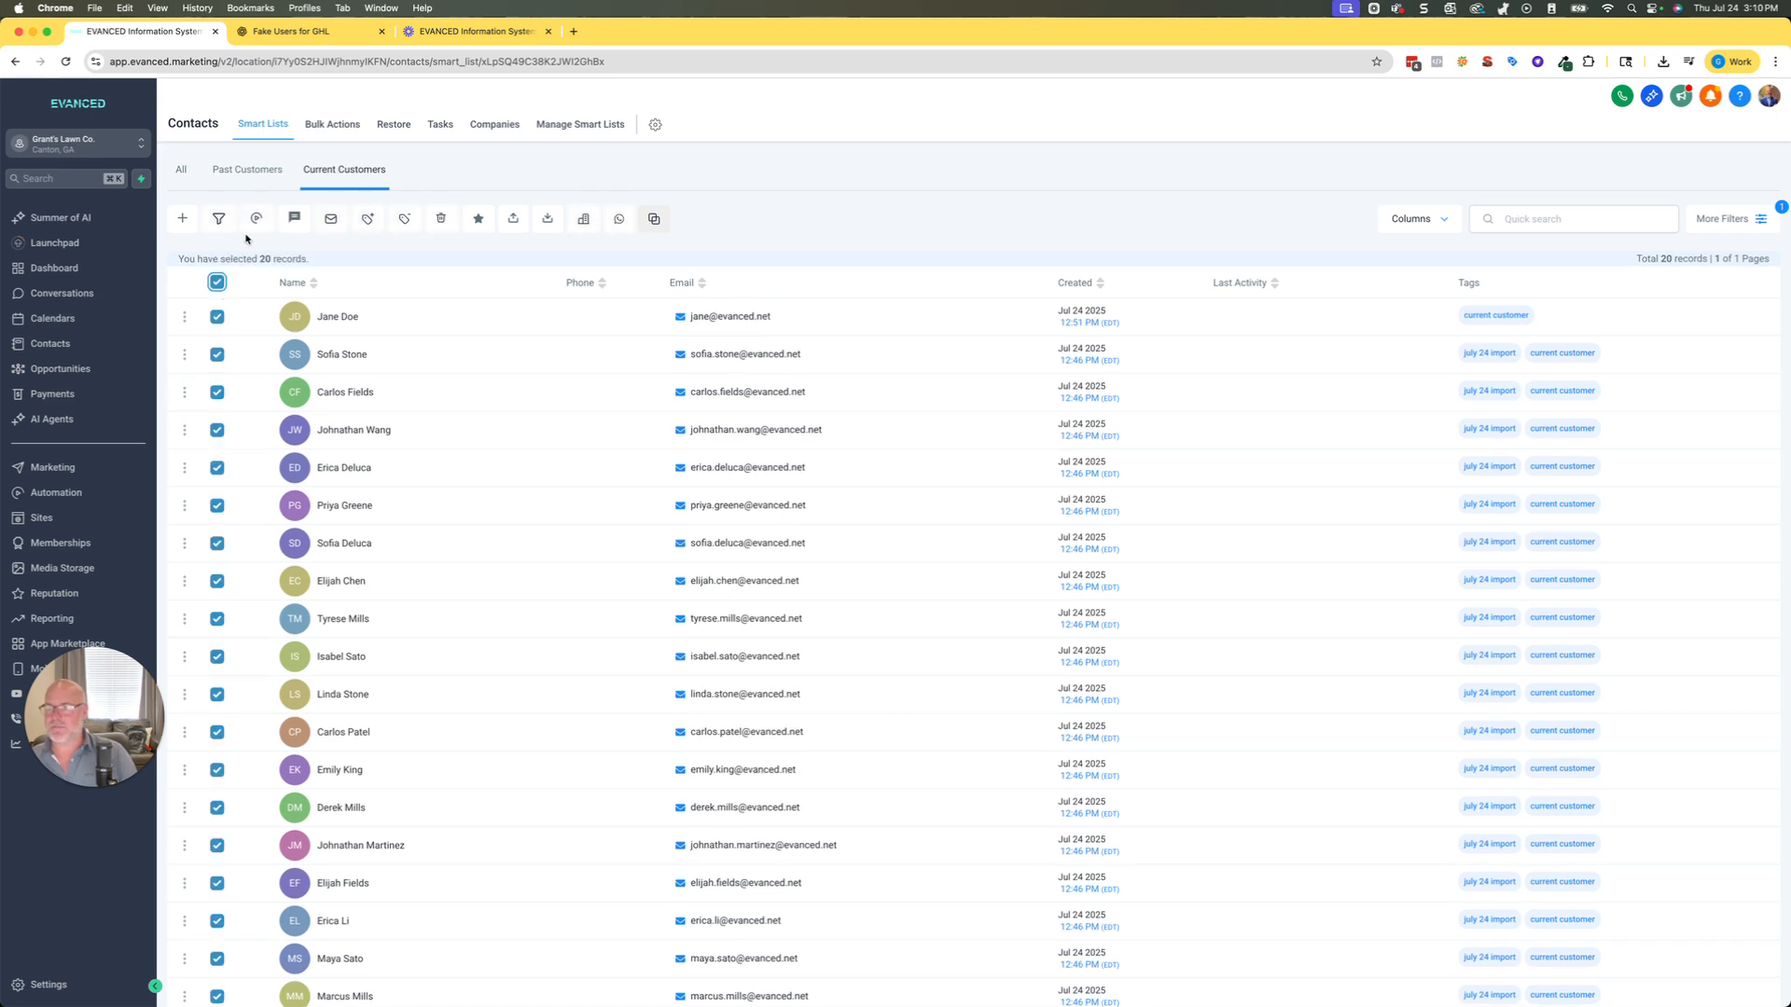